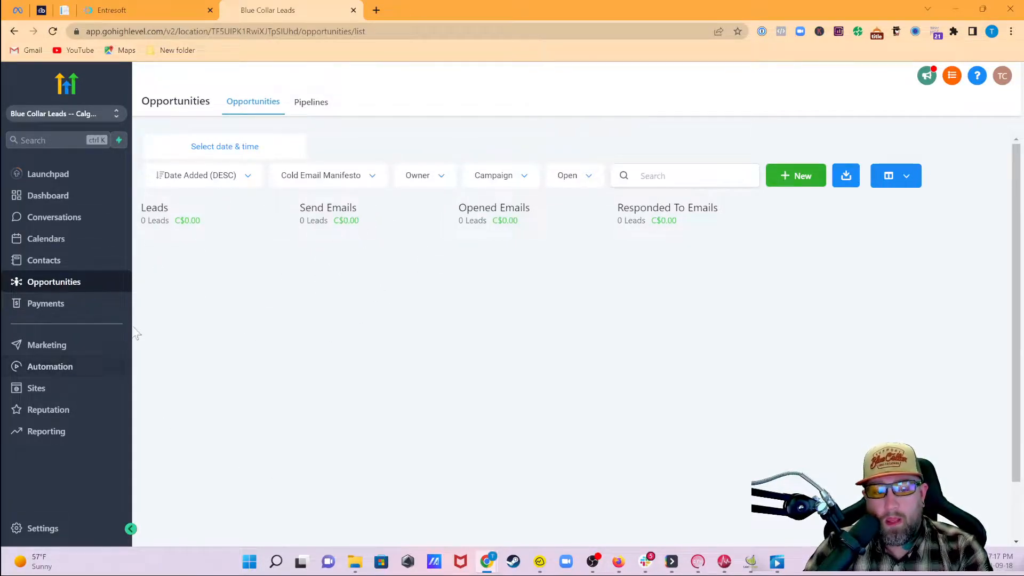
- Create a new blank workflow from scratch inside the Cold Email Manifesto folder
click(64, 376)
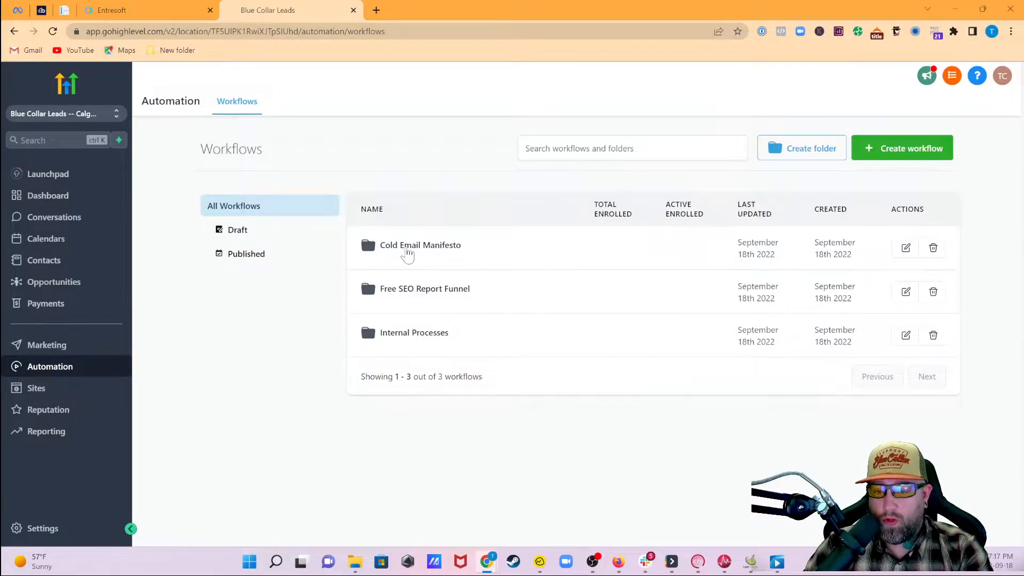
click(407, 254)
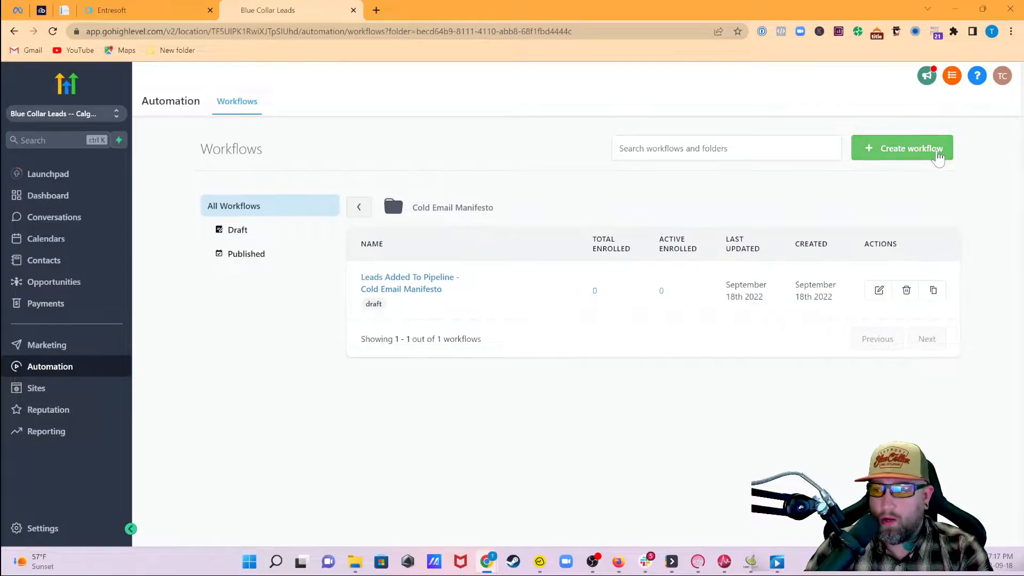
click(904, 149)
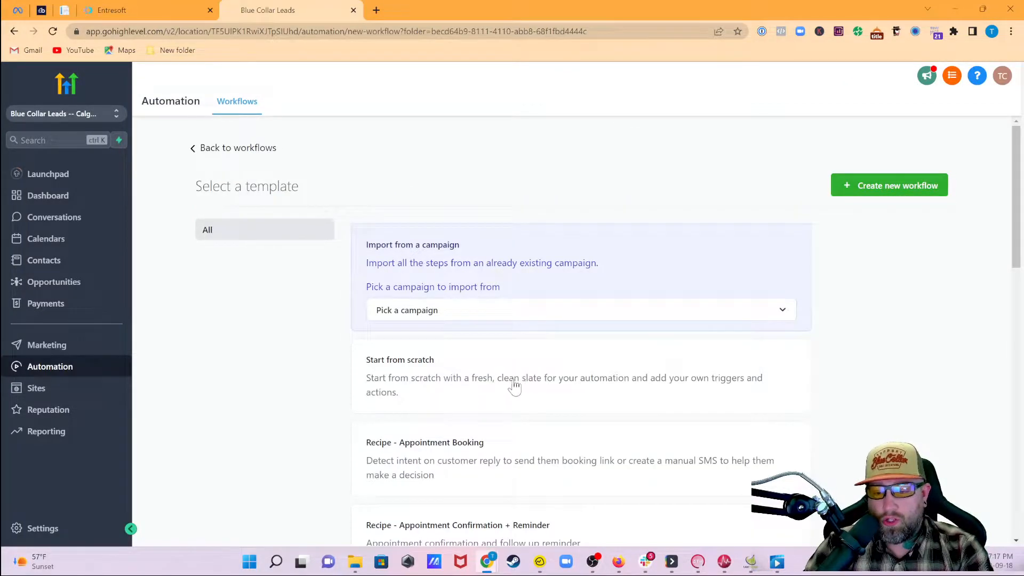
click(465, 386)
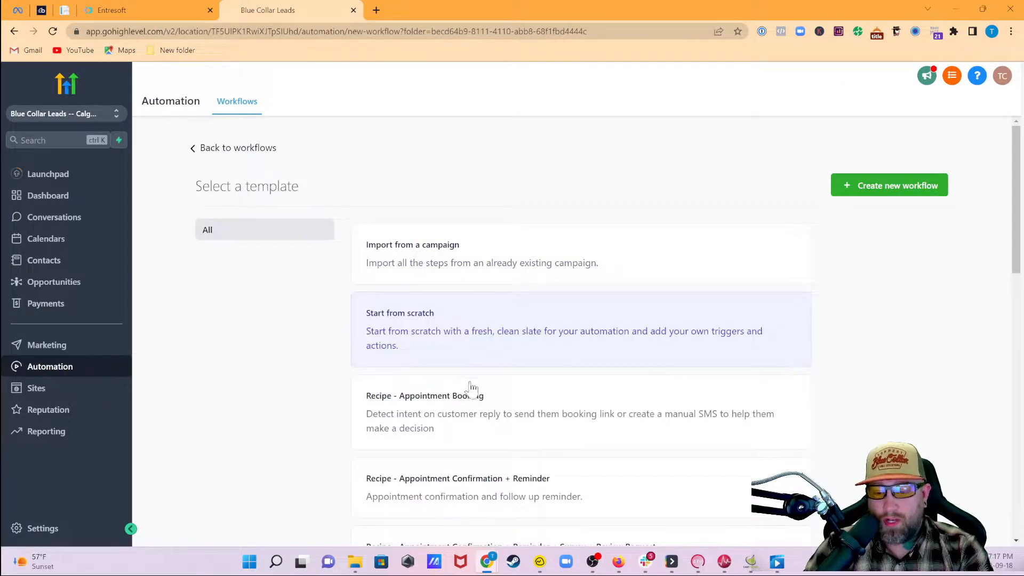
click(899, 191)
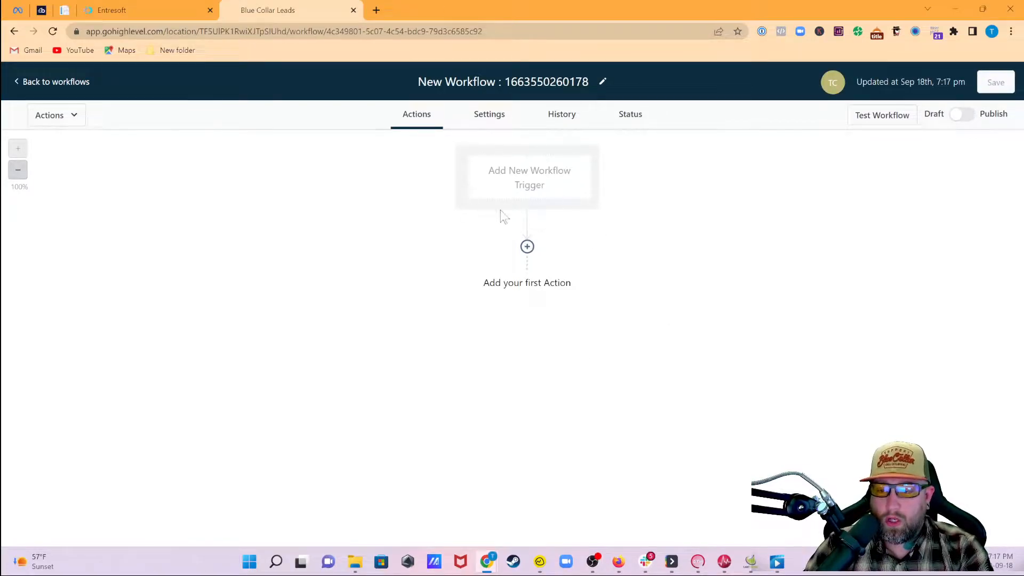
- Try adding a Send Email action to the empty workflow, then dismiss it
click(526, 246)
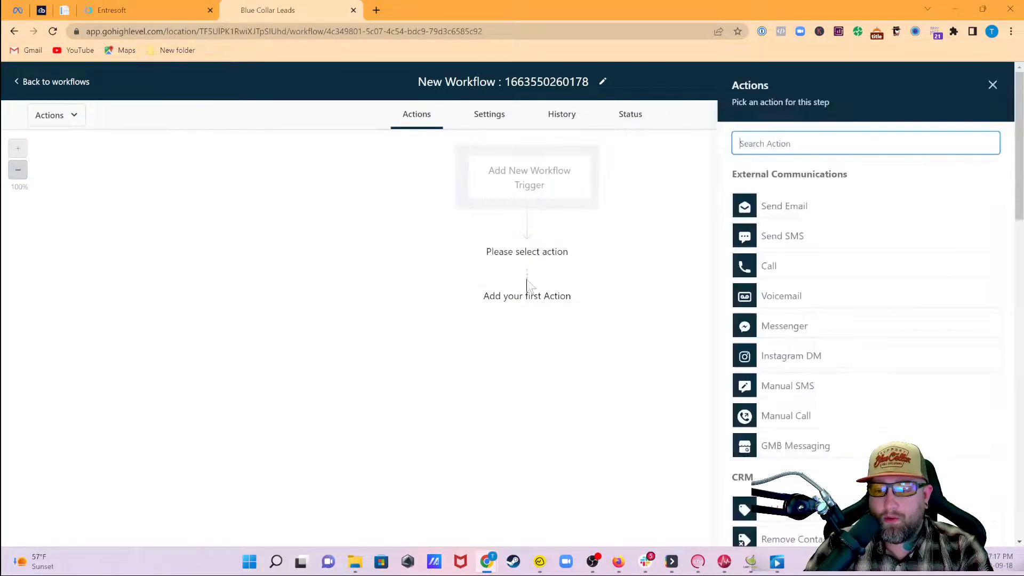
click(791, 213)
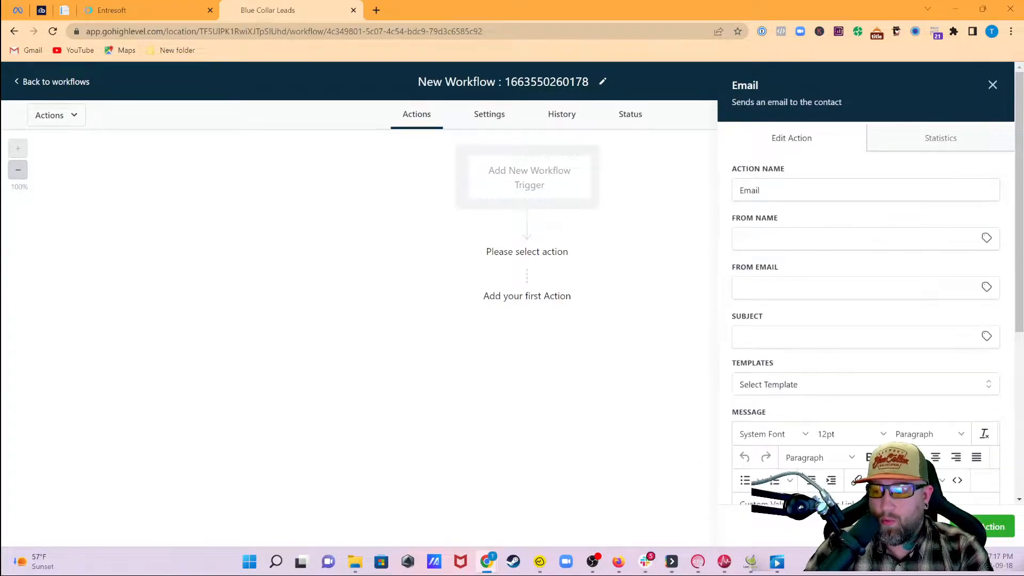
scroll(778, 384, down, 5)
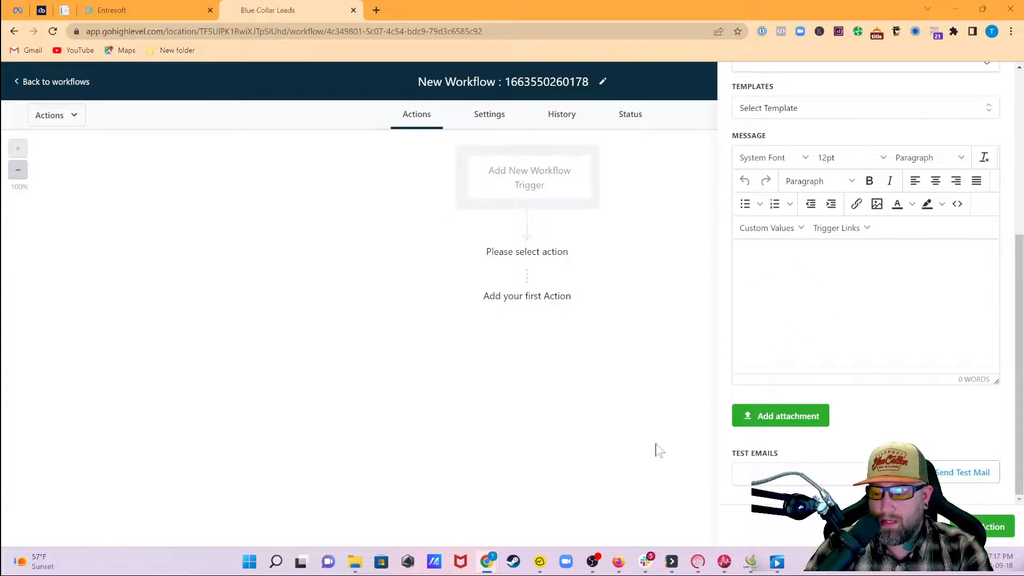
- Browse the list of available workflow triggers
click(520, 193)
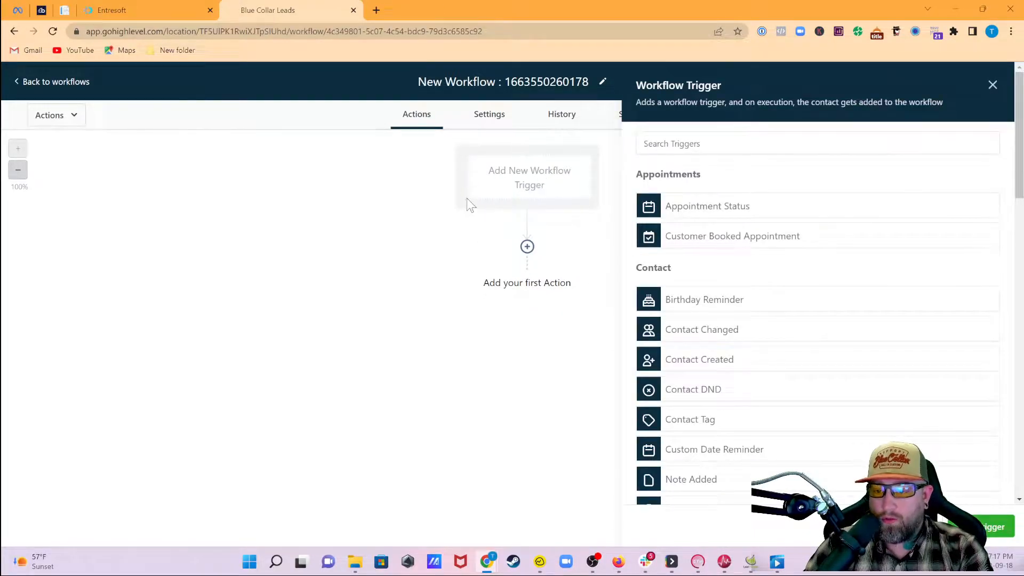
scroll(846, 306, down, 5)
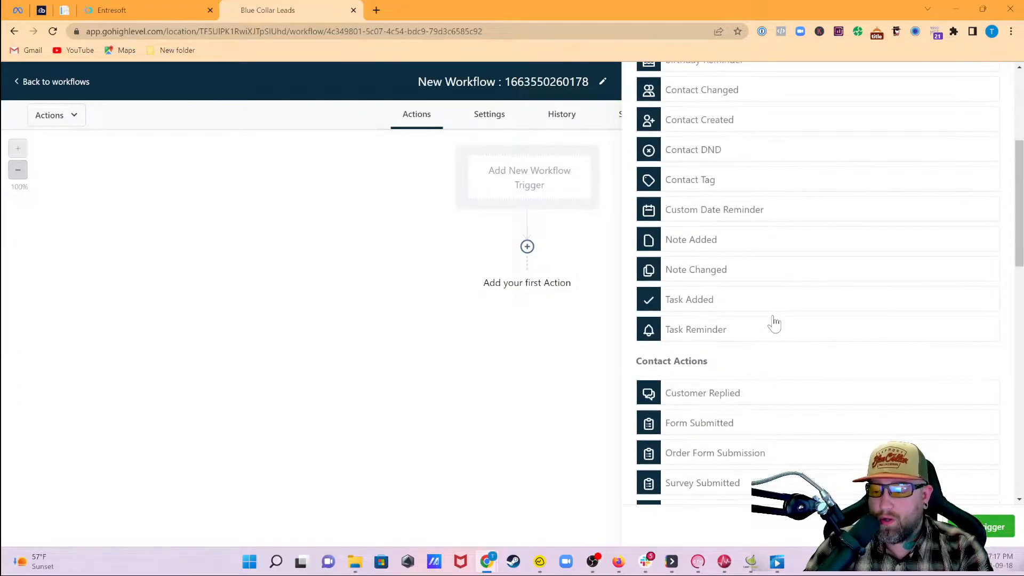
scroll(774, 323, down, 7)
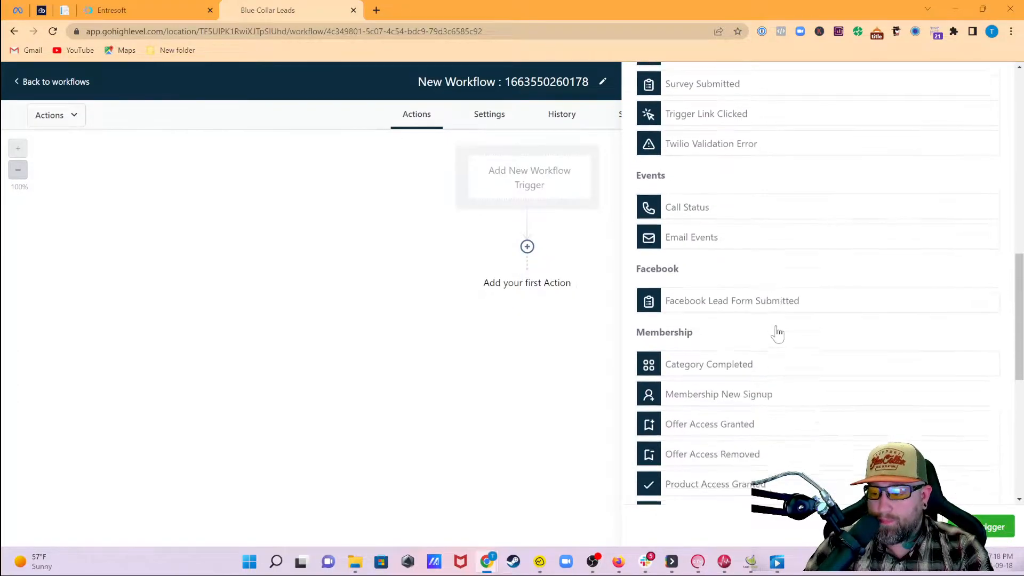
scroll(777, 333, down, 5)
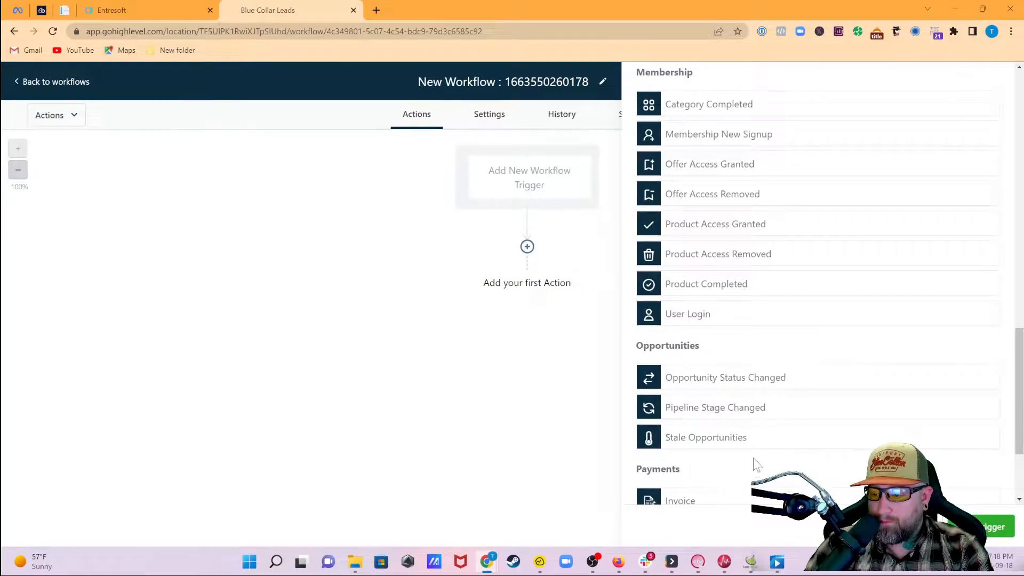
scroll(661, 411, up, 17)
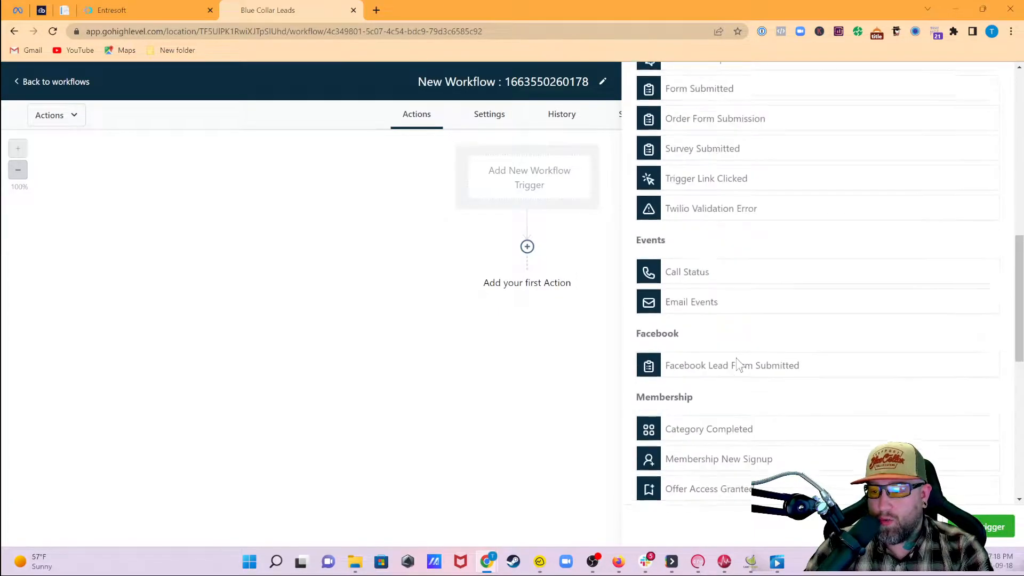
scroll(711, 199, down, 4)
scroll(717, 218, down, 12)
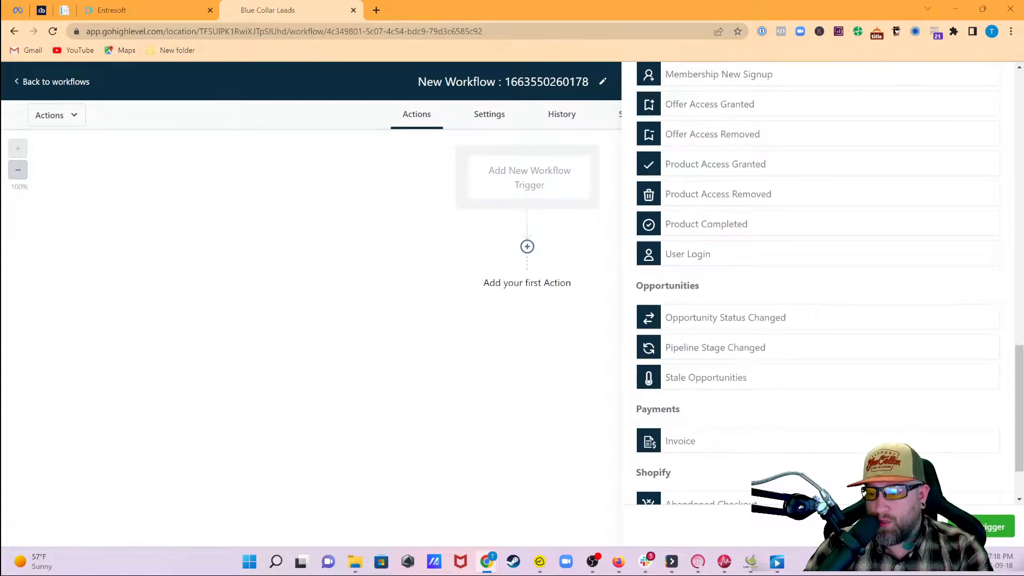
scroll(744, 297, down, 1)
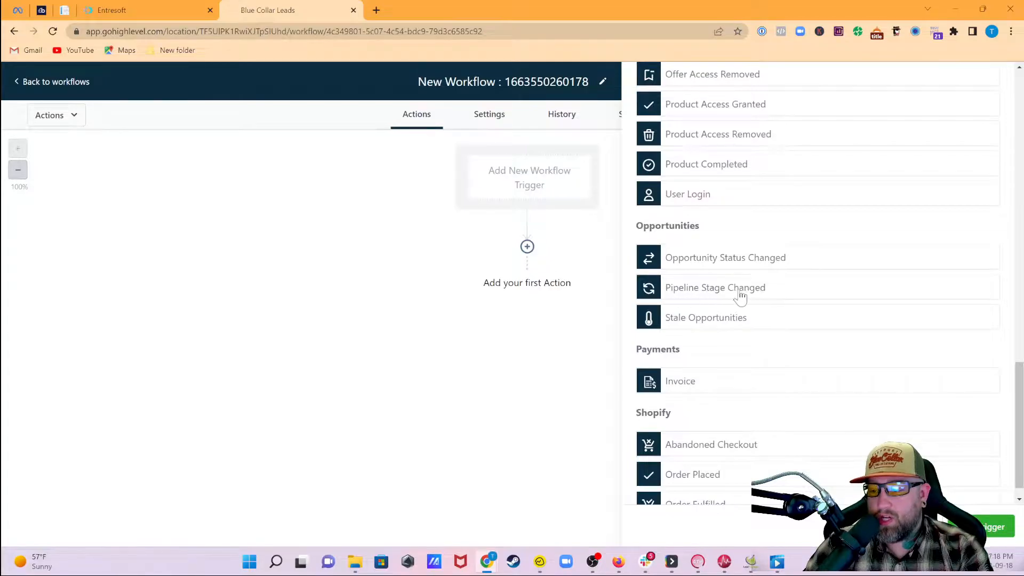
- Use Pipeline Stage Changed as the trigger and name it 'Pipeline Stage Changed To Send Email'
click(712, 291)
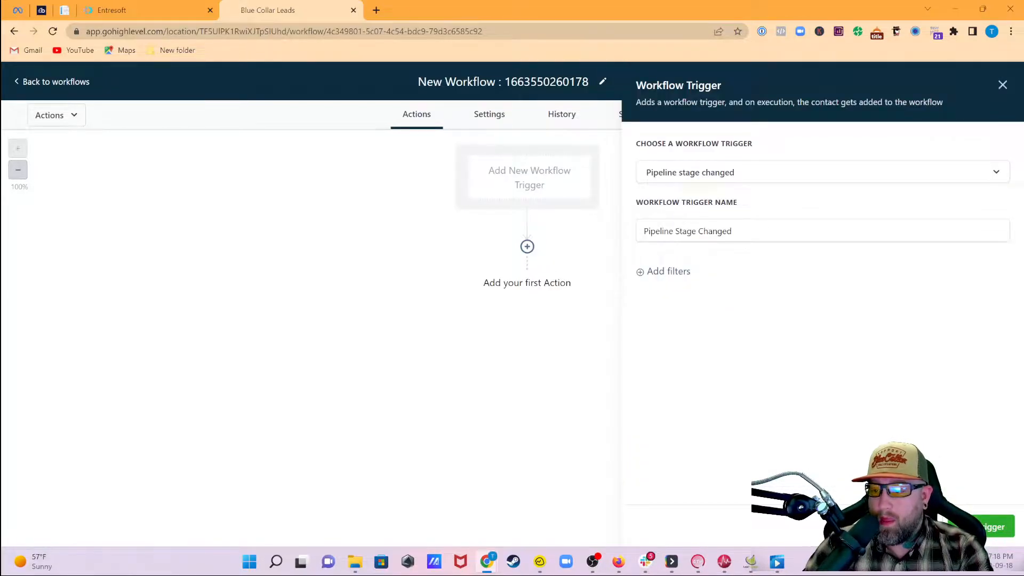
click(736, 231)
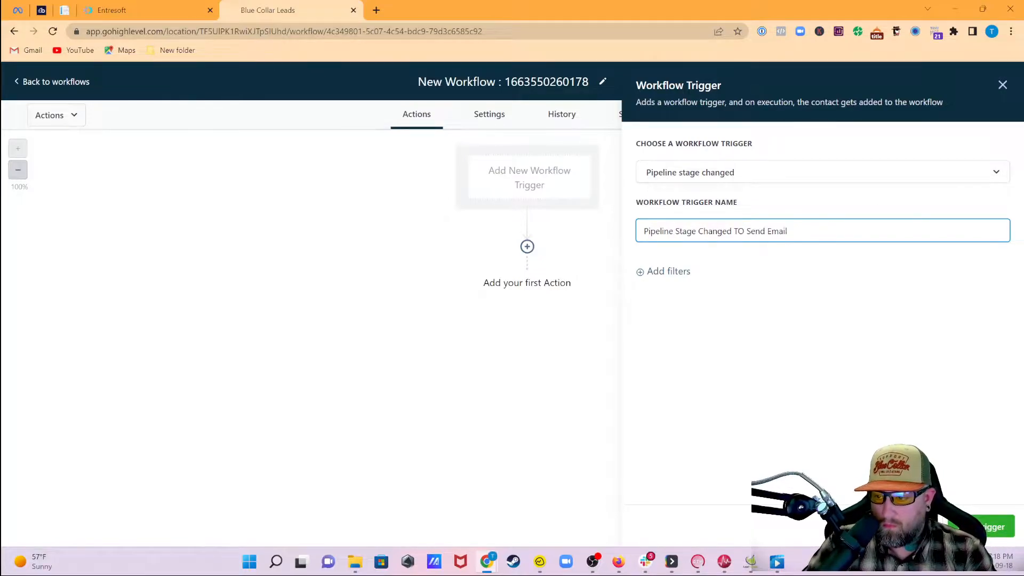
key(BackSpace)
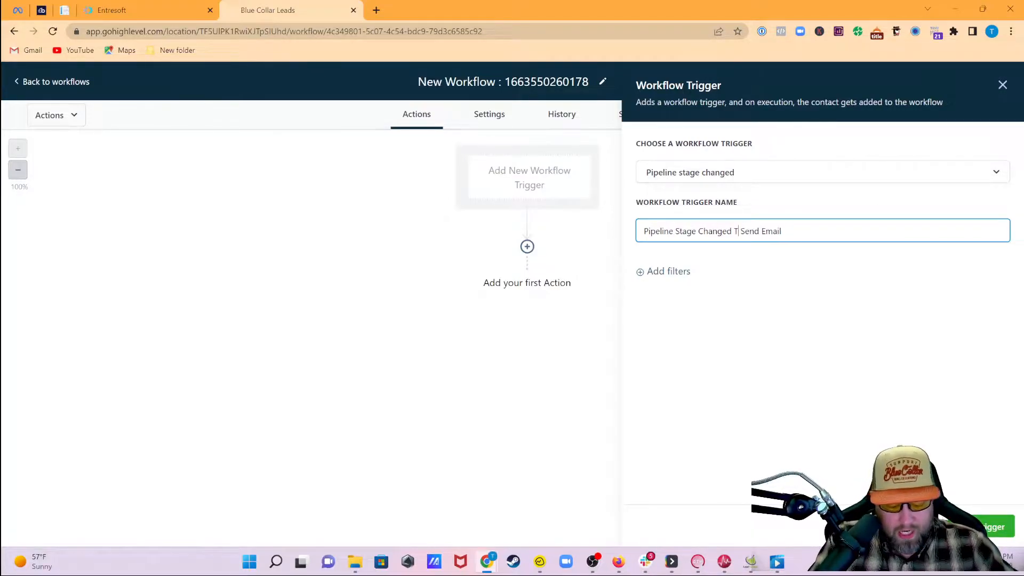
text(o)
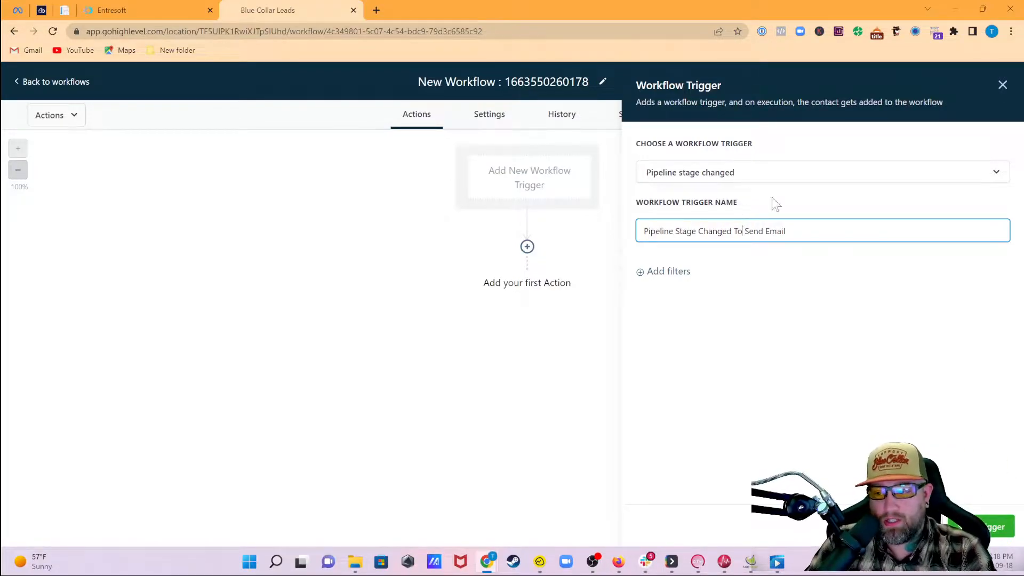
drag(786, 231, 643, 231)
right_click(698, 241)
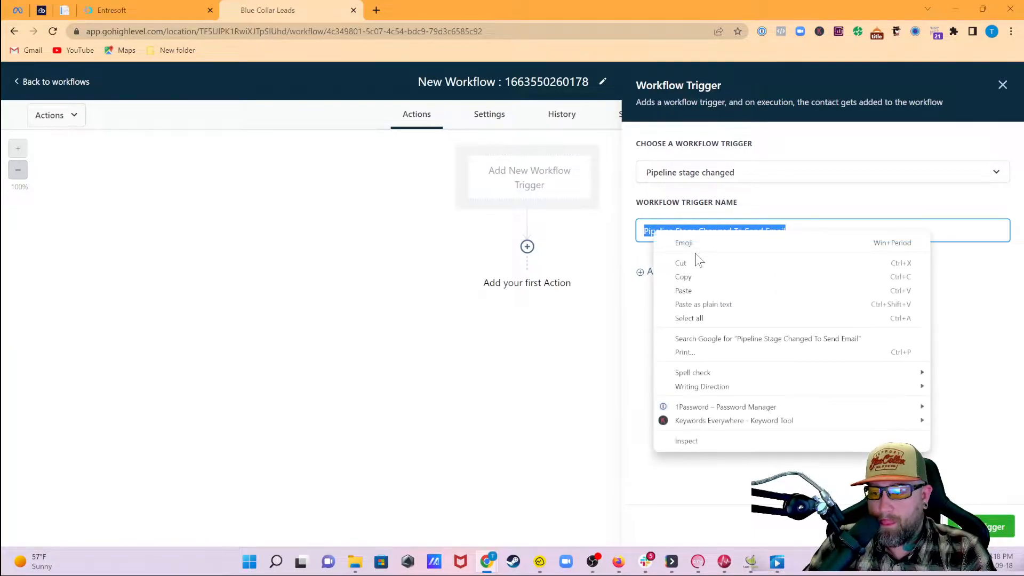
click(699, 275)
- Retitle the workflow 'Pipeline Stage Changed To Send Email' to match the trigger
click(588, 93)
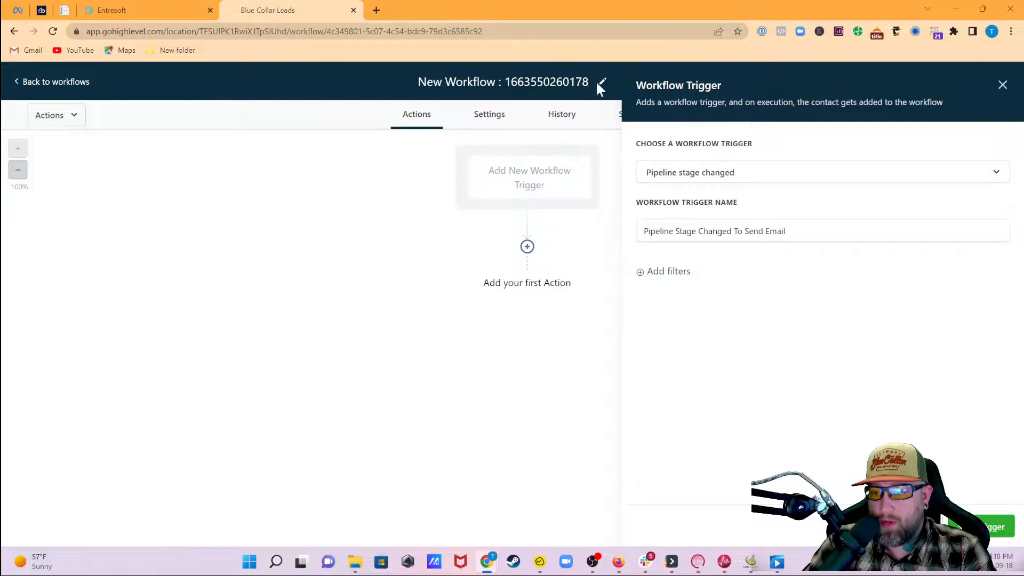
click(590, 86)
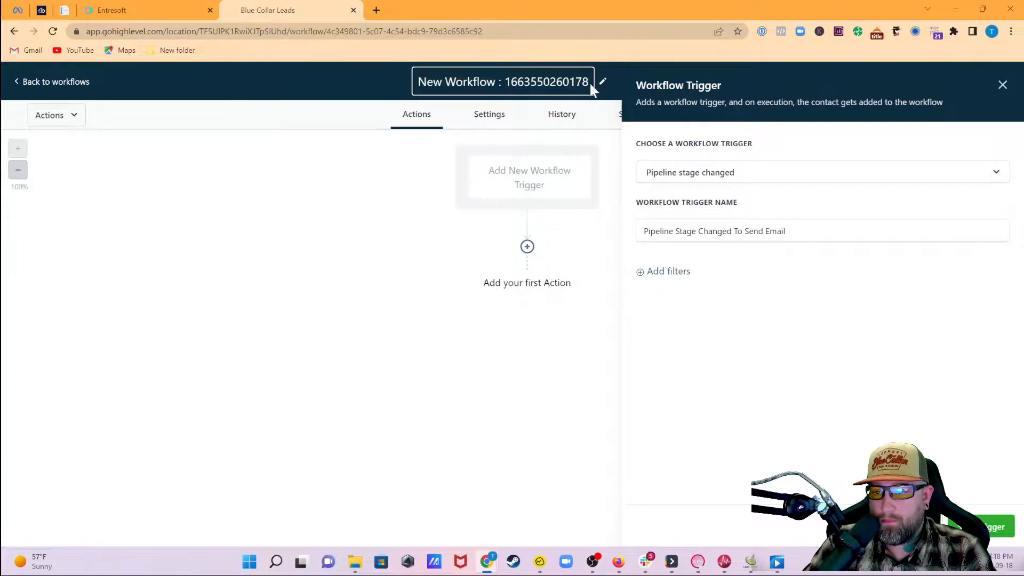
click(587, 81)
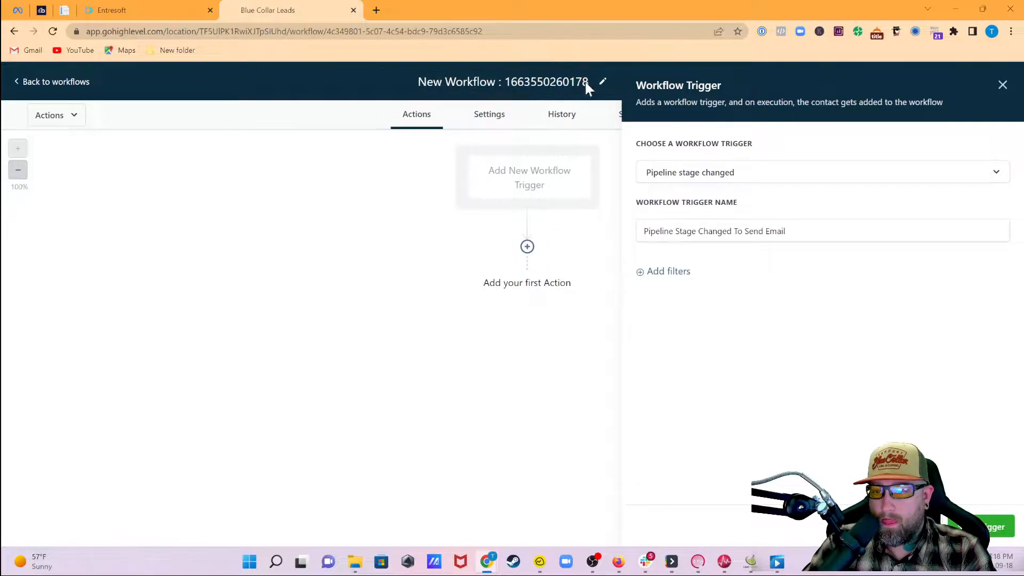
key(ctrl+a)
click(445, 82)
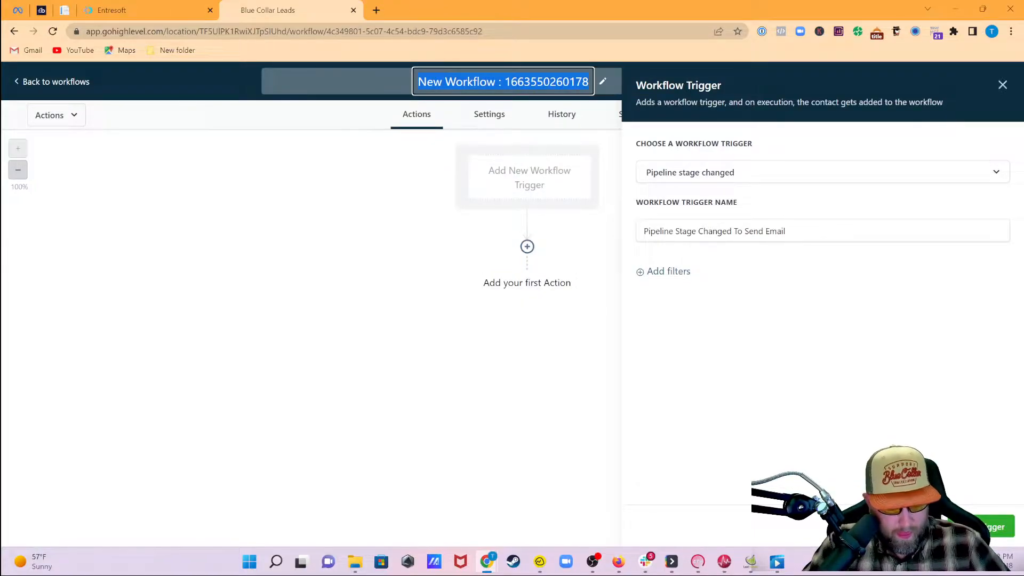
key(ctrl+v)
key(Return)
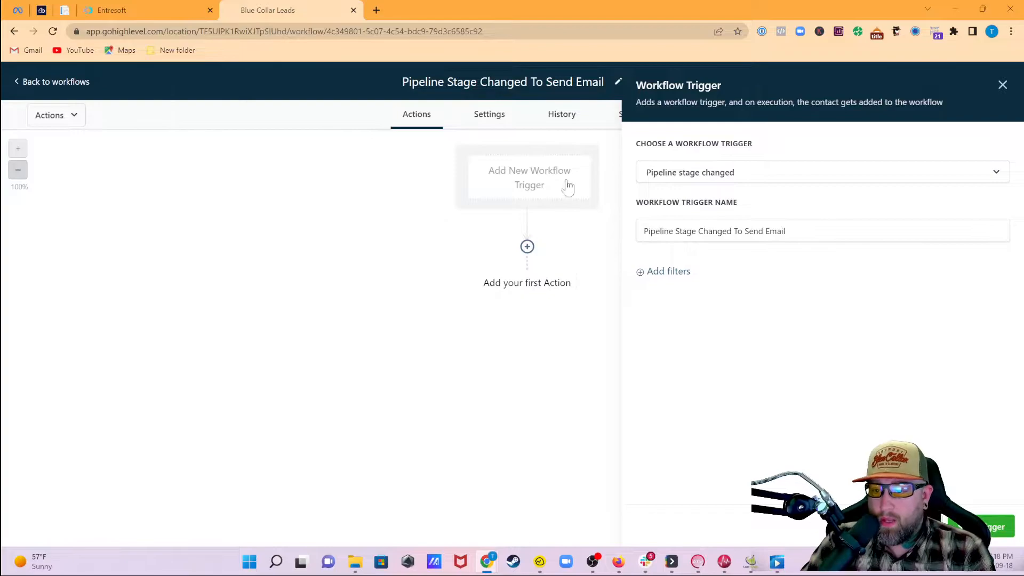
- Filter the trigger to the Cold Email Manifesto pipeline and its Send Emails stage
click(669, 273)
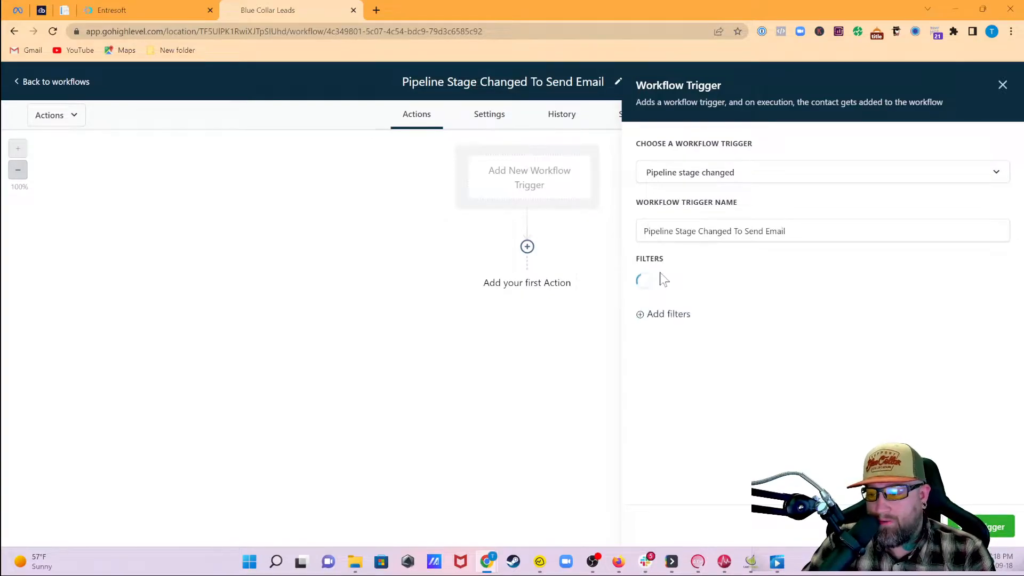
click(686, 295)
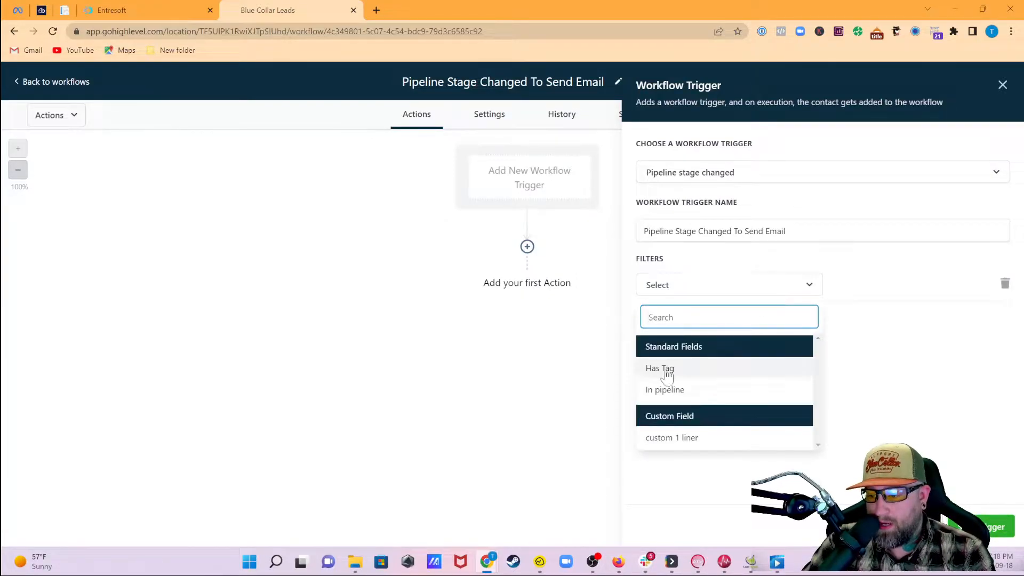
click(675, 392)
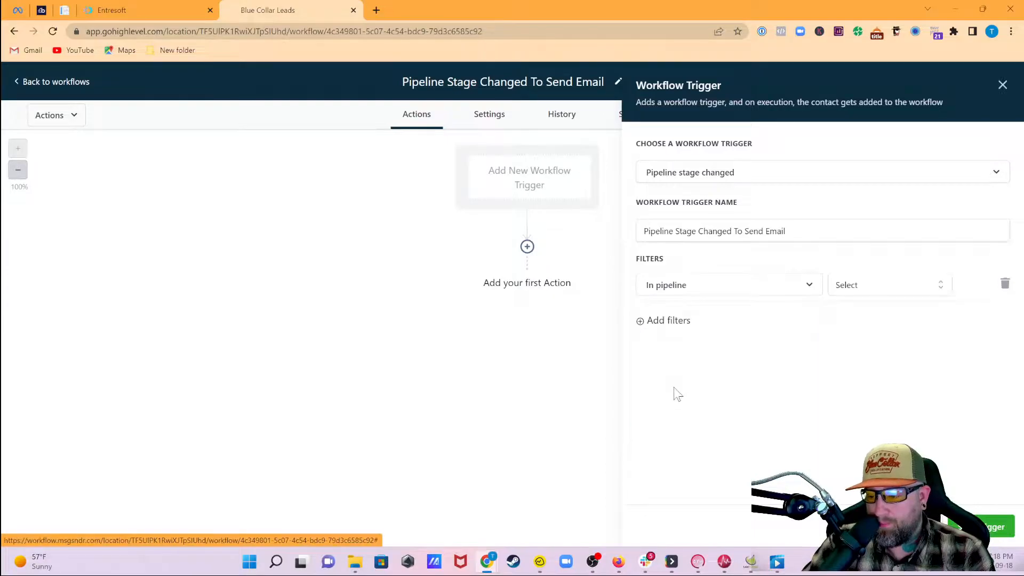
click(879, 293)
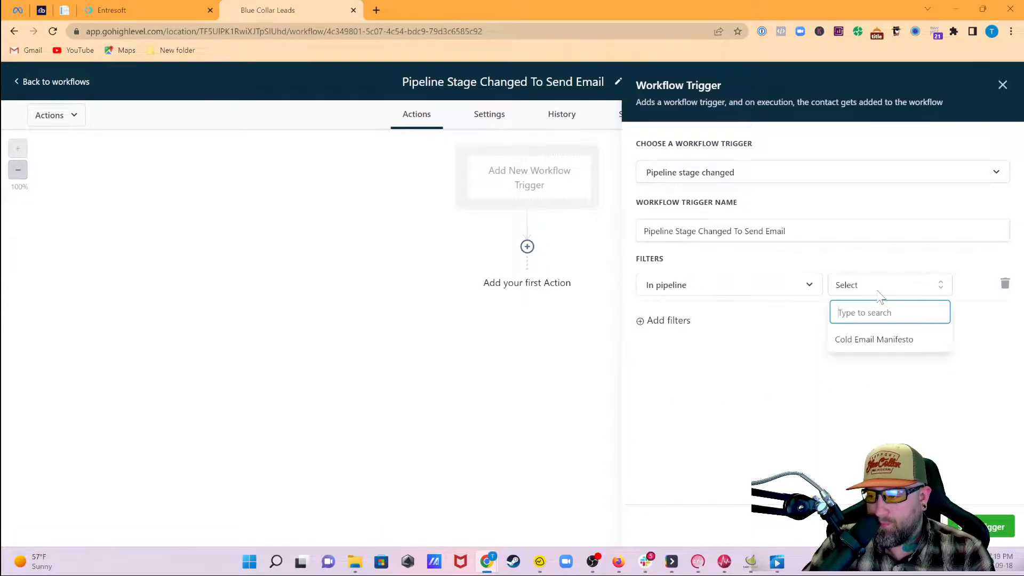
click(880, 344)
click(662, 322)
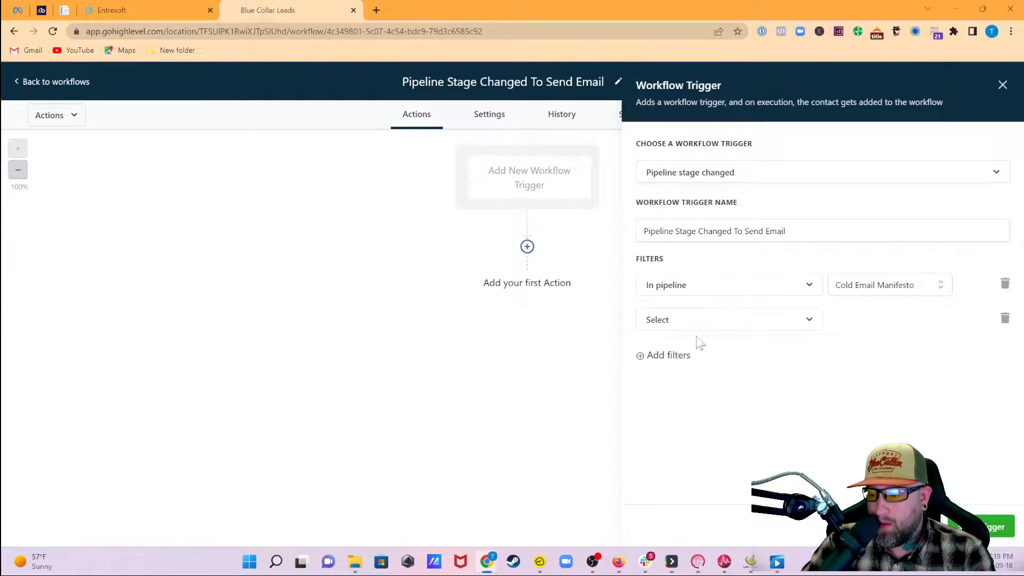
click(697, 322)
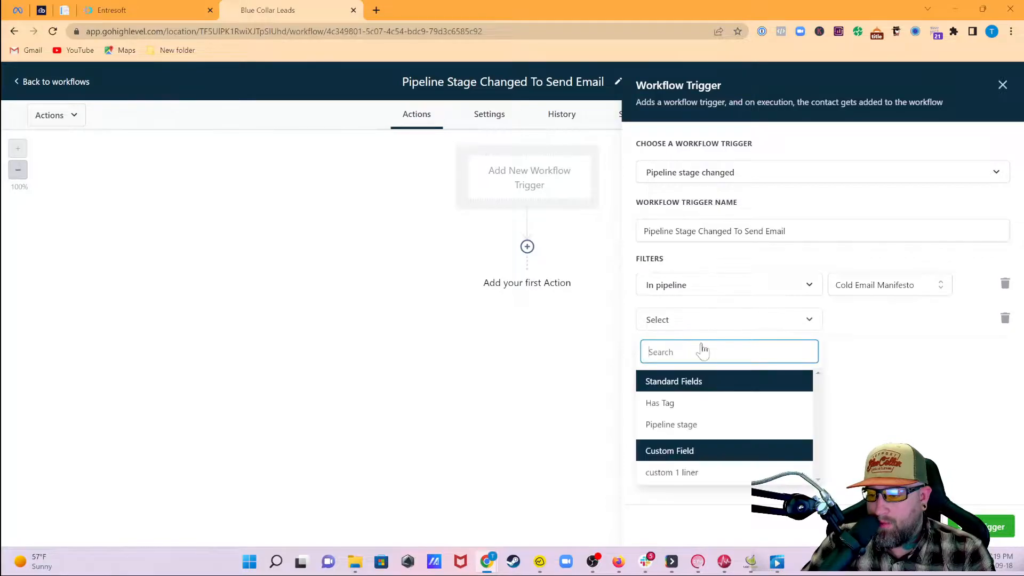
click(681, 425)
click(858, 329)
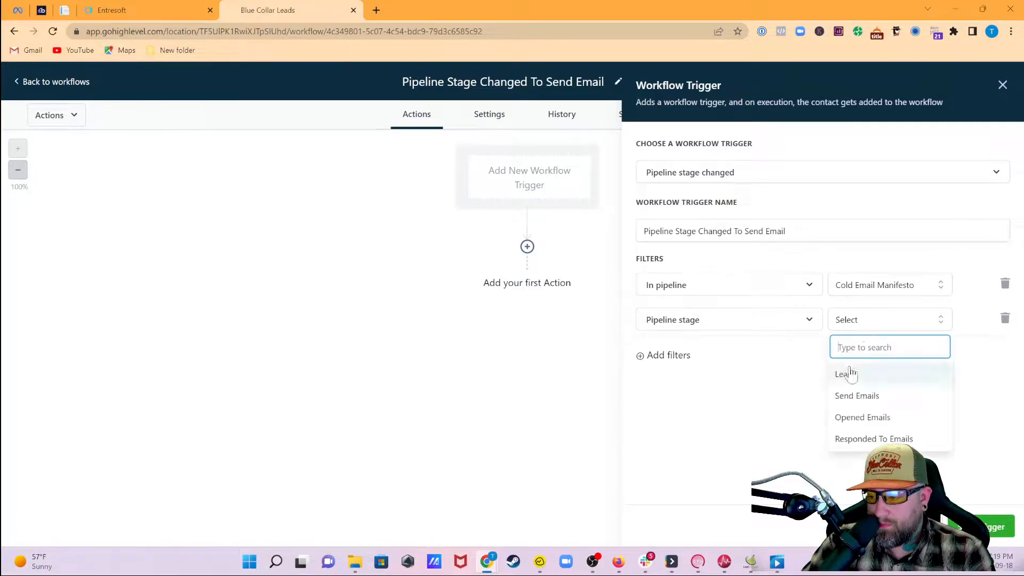
click(858, 395)
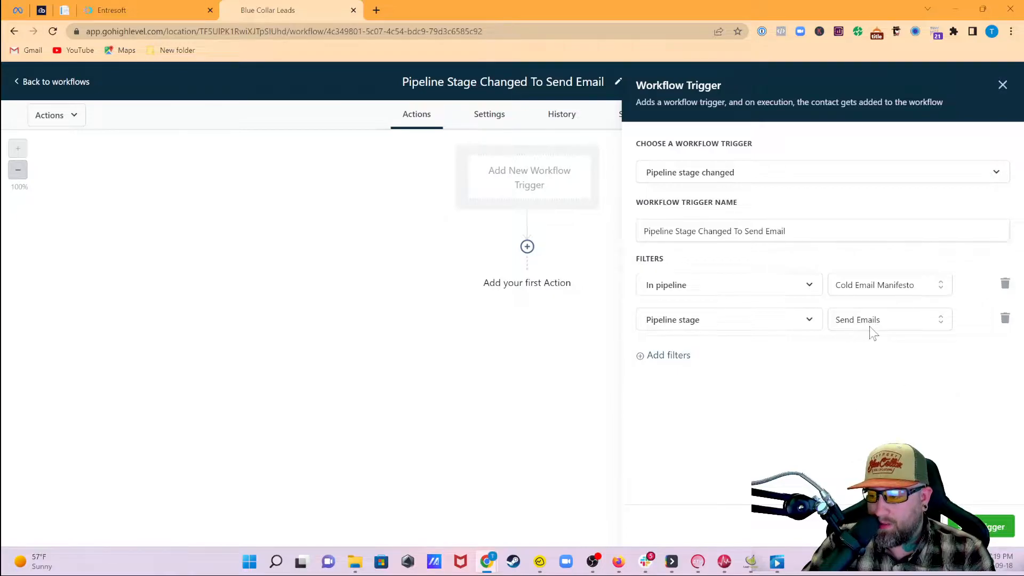
- Add a Has Tag filter requiring the plumber tag and rename the trigger with ' - Tag Plumber'
click(665, 356)
click(692, 363)
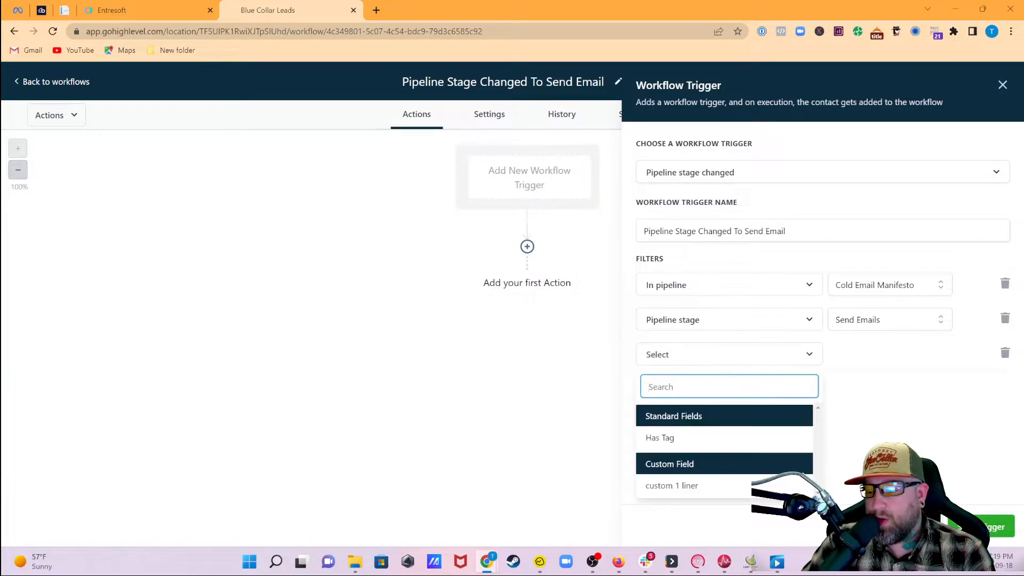
click(666, 440)
click(872, 356)
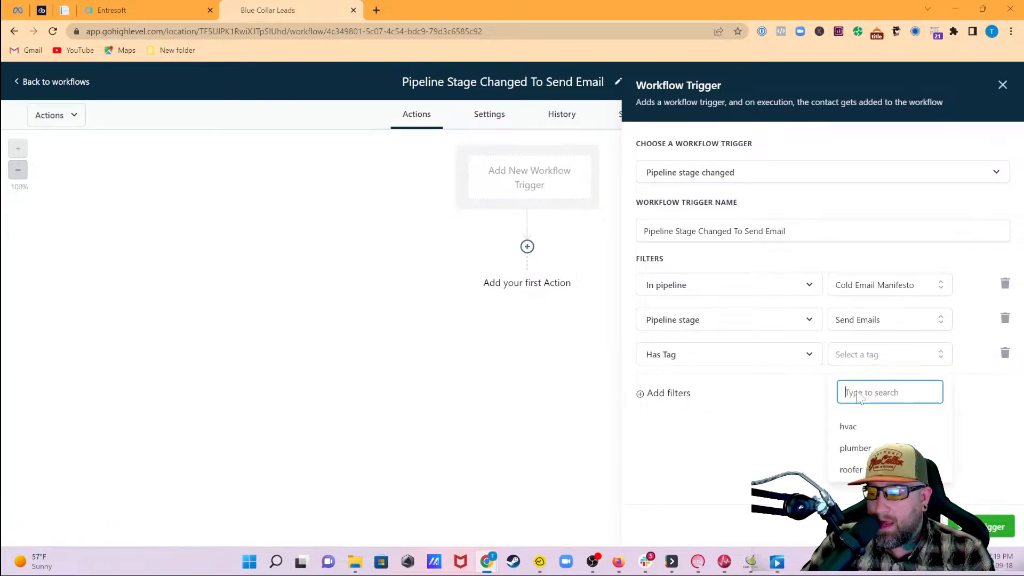
click(856, 449)
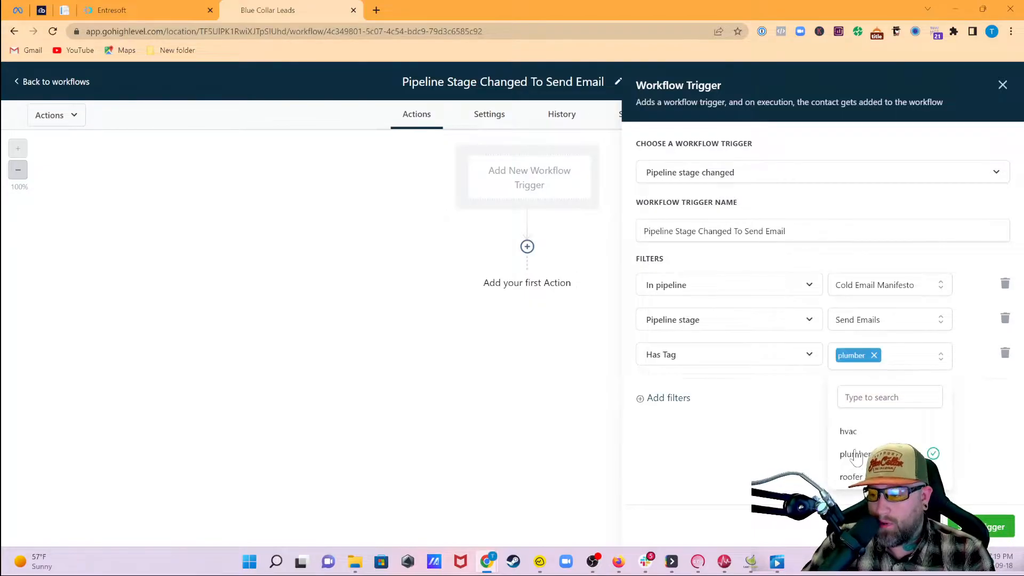
click(786, 444)
click(803, 230)
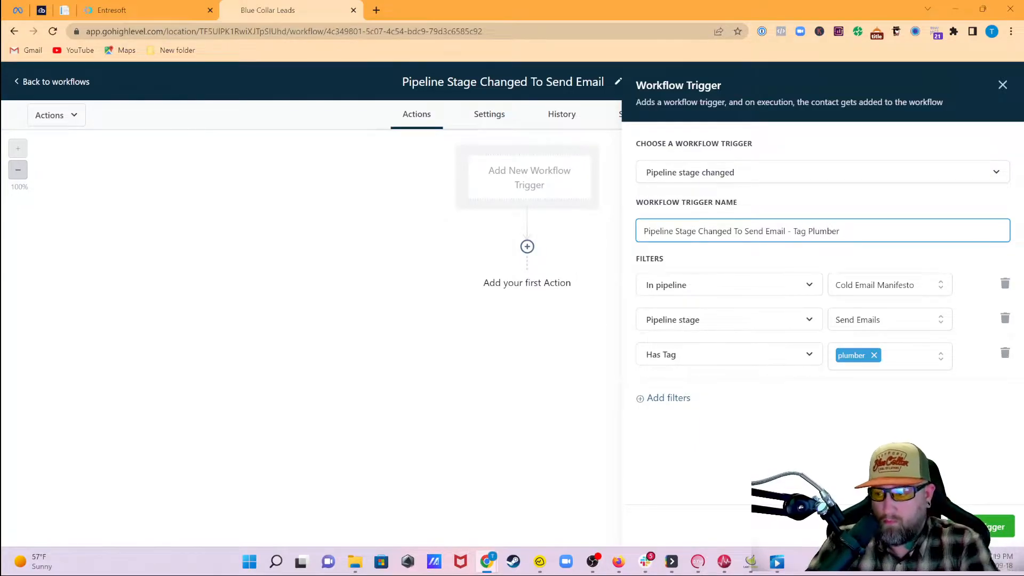
- Save the 'Pipeline Stage Changed To Send Email - Tag Plumber' trigger onto the canvas
click(879, 250)
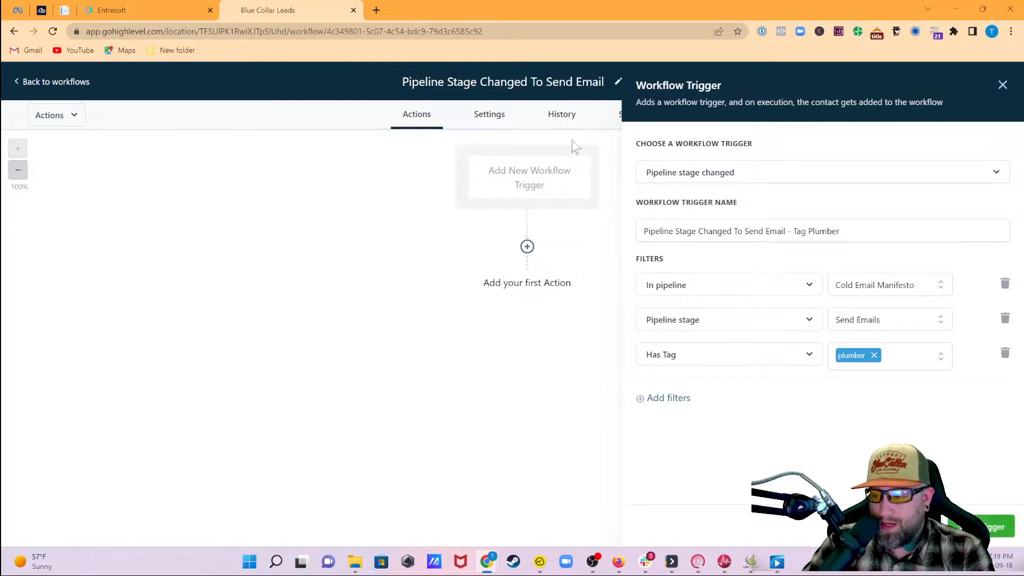
click(980, 526)
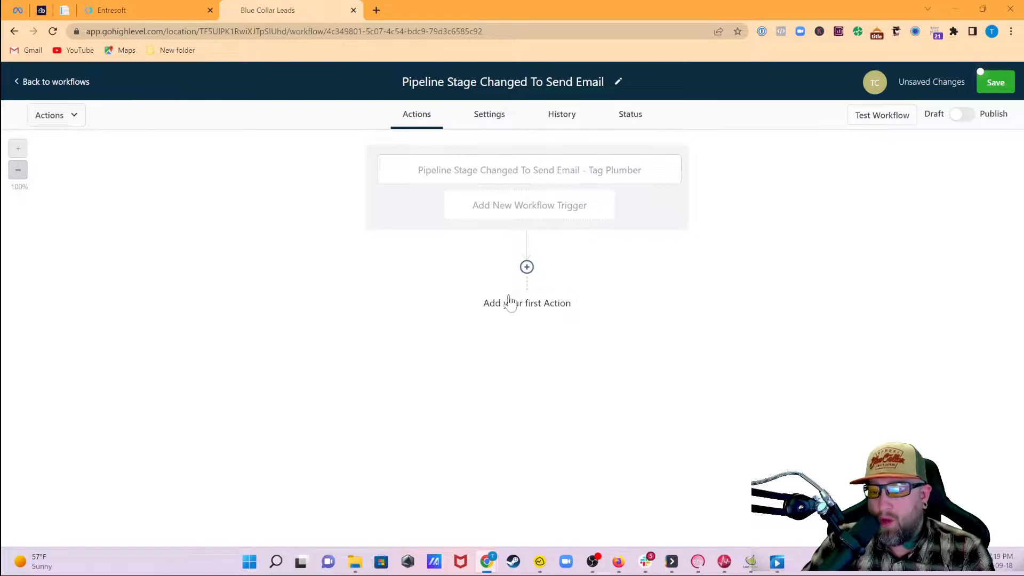
- Add a Send Email action whose message opens with 'Hey {{contact.first_name}}'
click(526, 267)
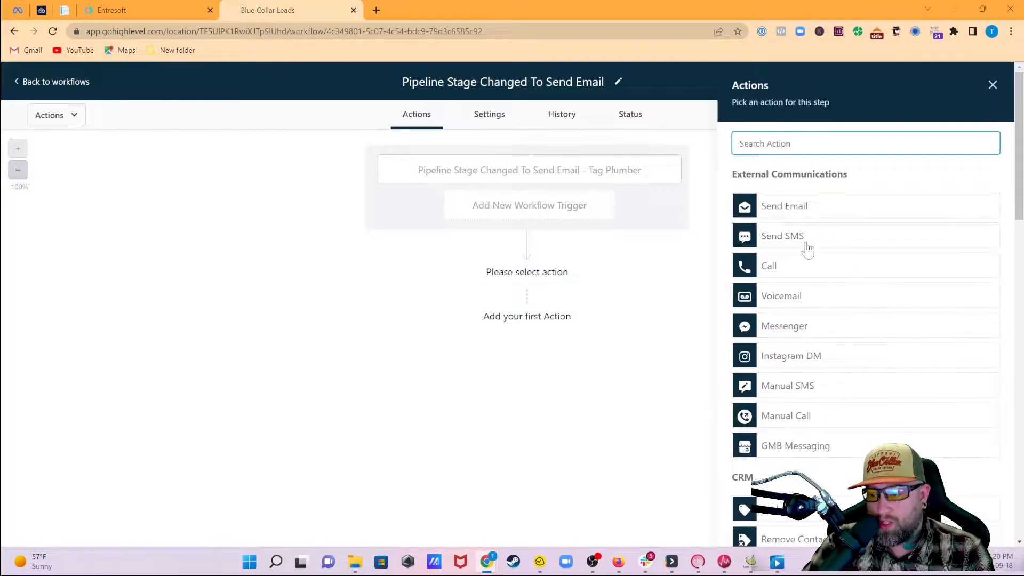
click(824, 212)
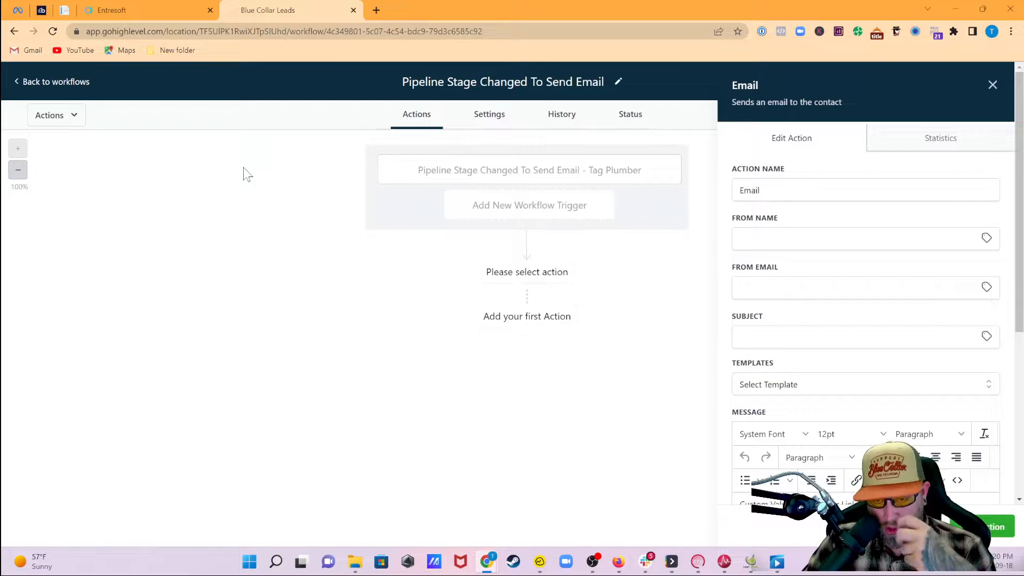
scroll(853, 346, down, 5)
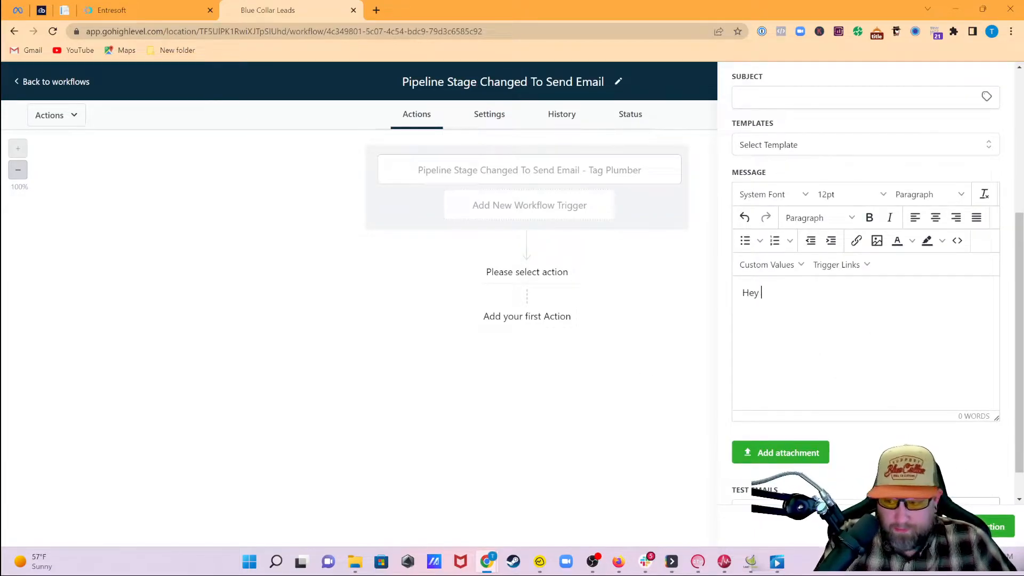
click(777, 264)
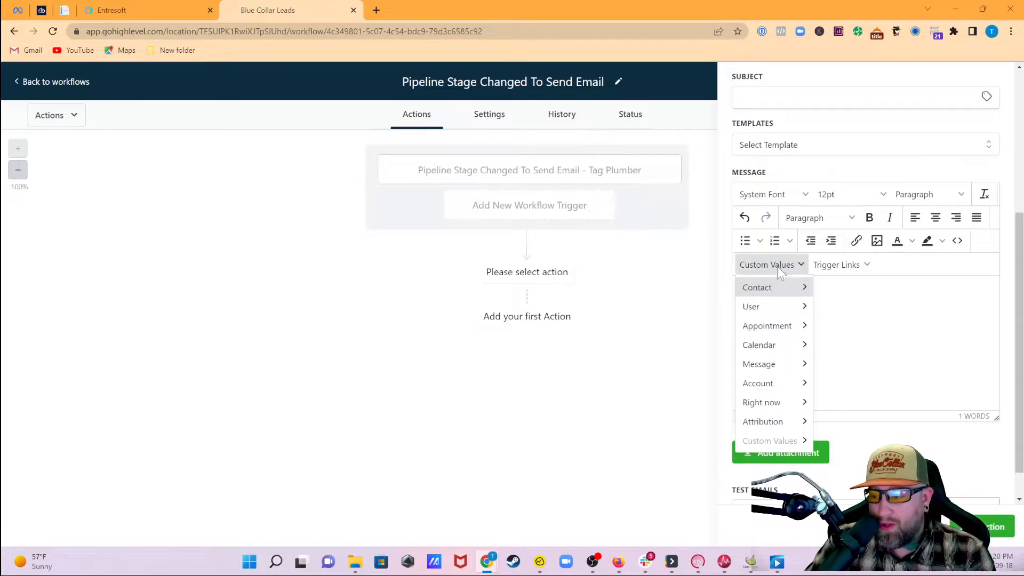
mouse_move(772, 293)
click(842, 311)
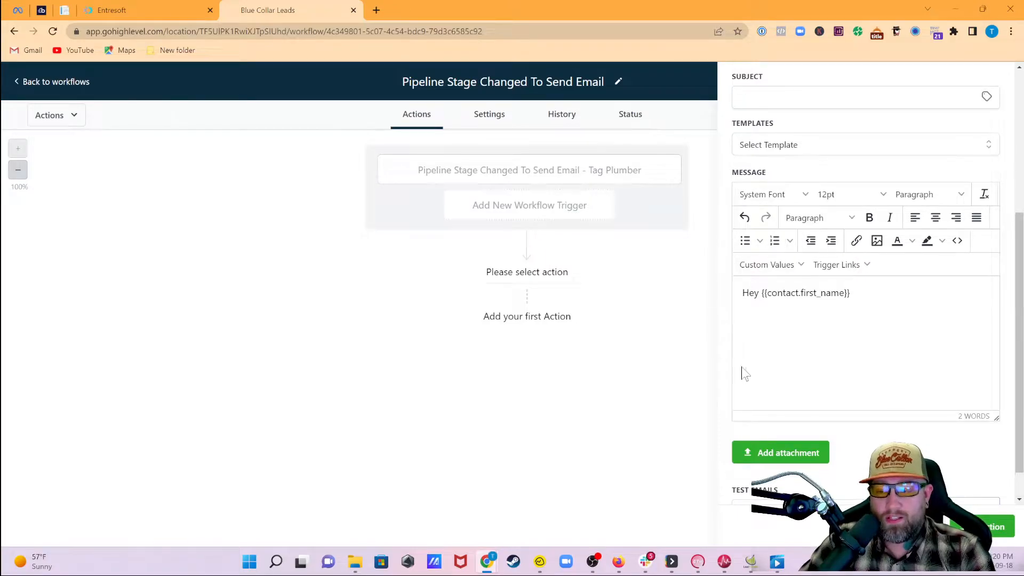
- Insert the custom 1 liner contact field on the line below the greeting
click(777, 269)
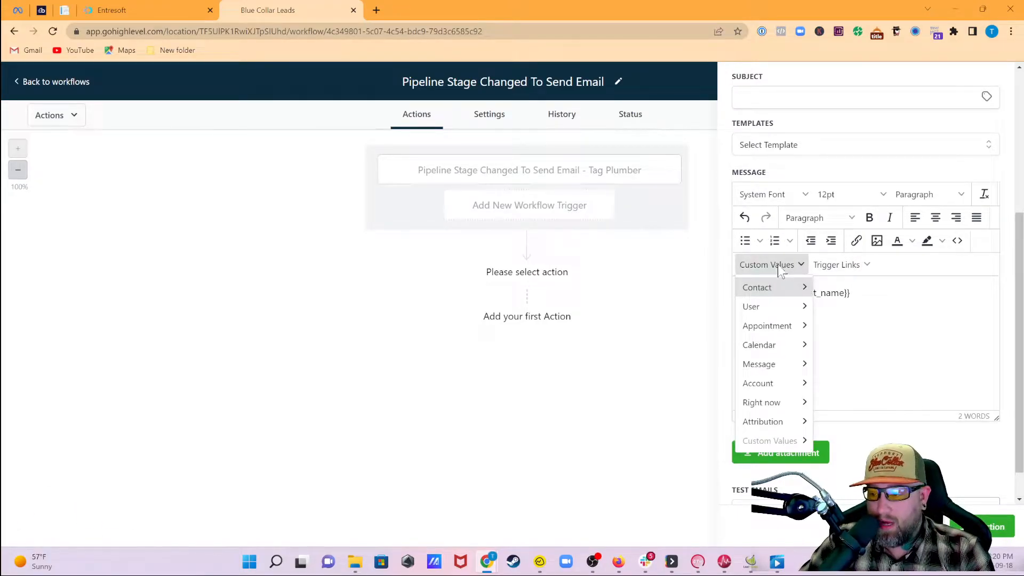
mouse_move(776, 408)
mouse_move(773, 291)
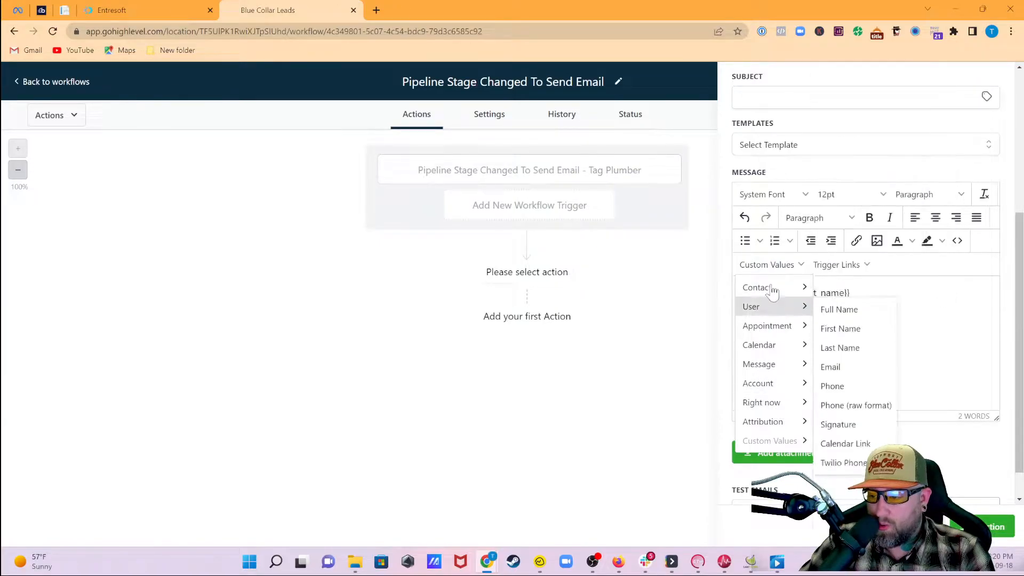
scroll(854, 472, down, 2)
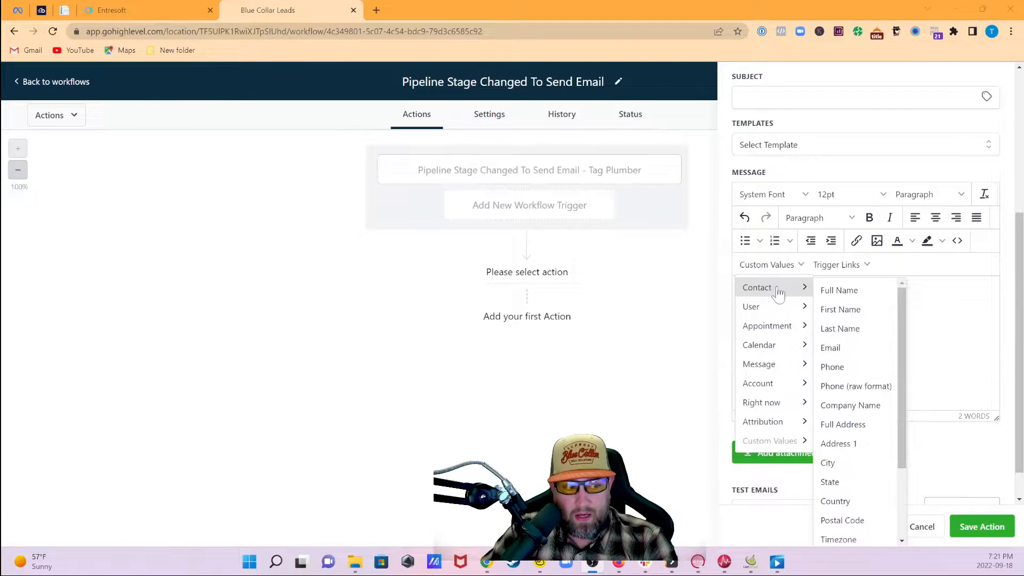
scroll(846, 514, down, 2)
mouse_move(851, 538)
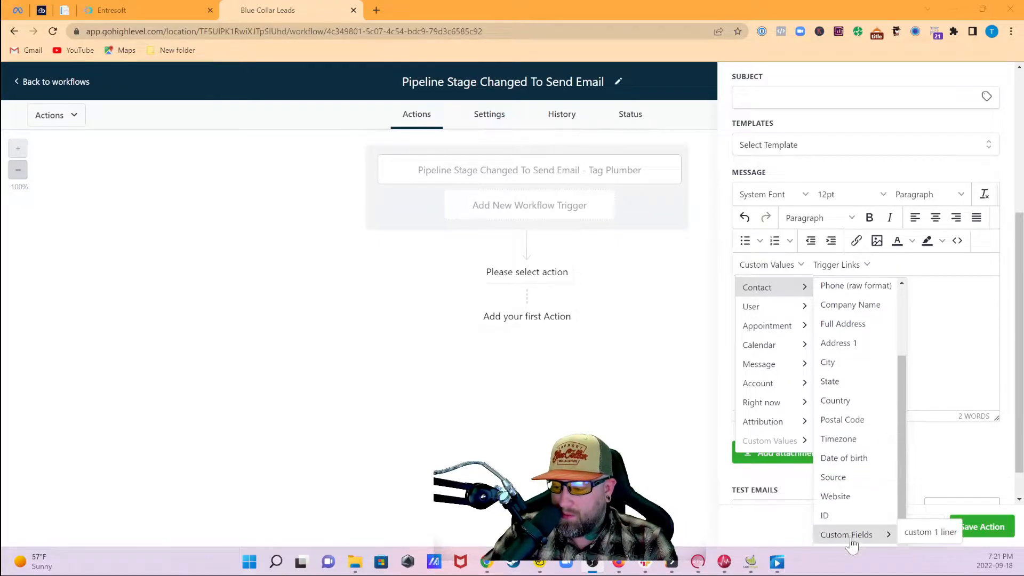
click(940, 539)
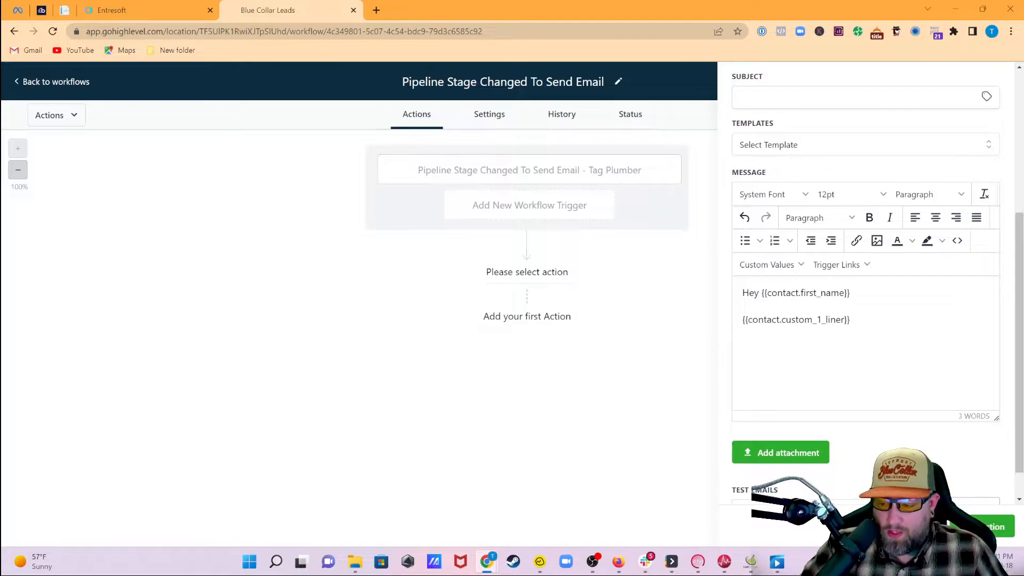
- Remove the stray line that was pasted into the message
click(841, 403)
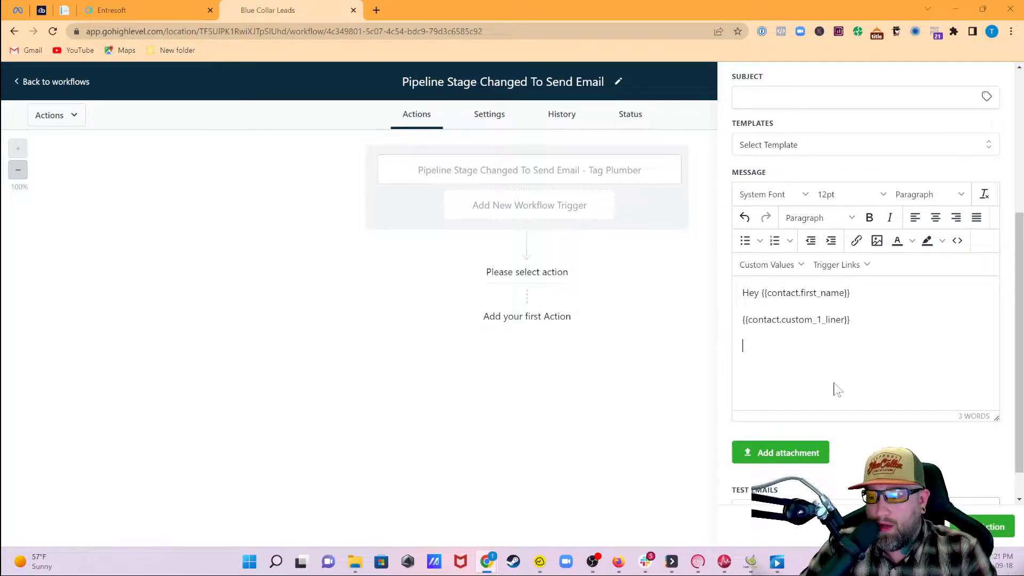
text(Pipeline Stage Changed To Send Email)
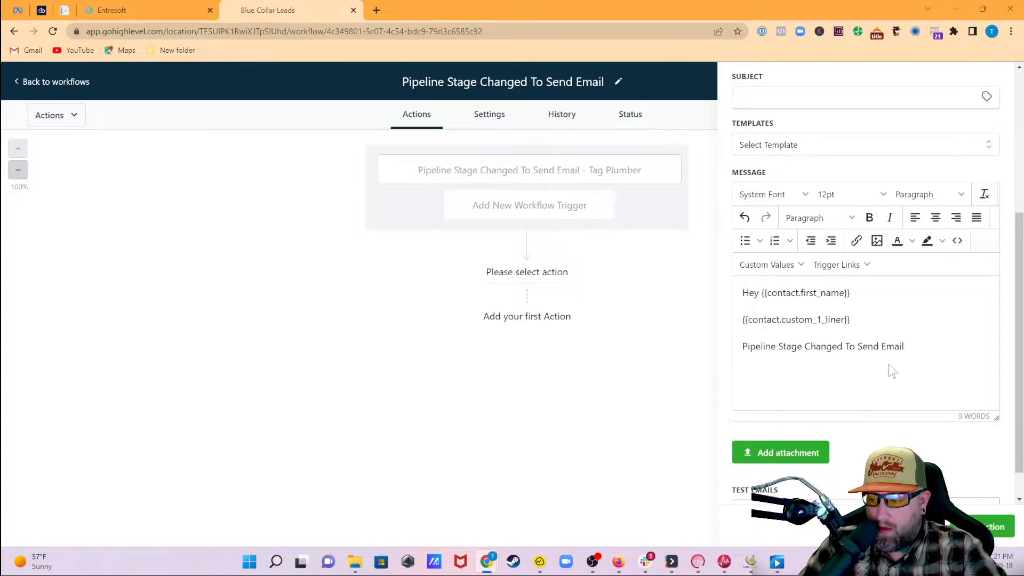
drag(905, 347, 745, 359)
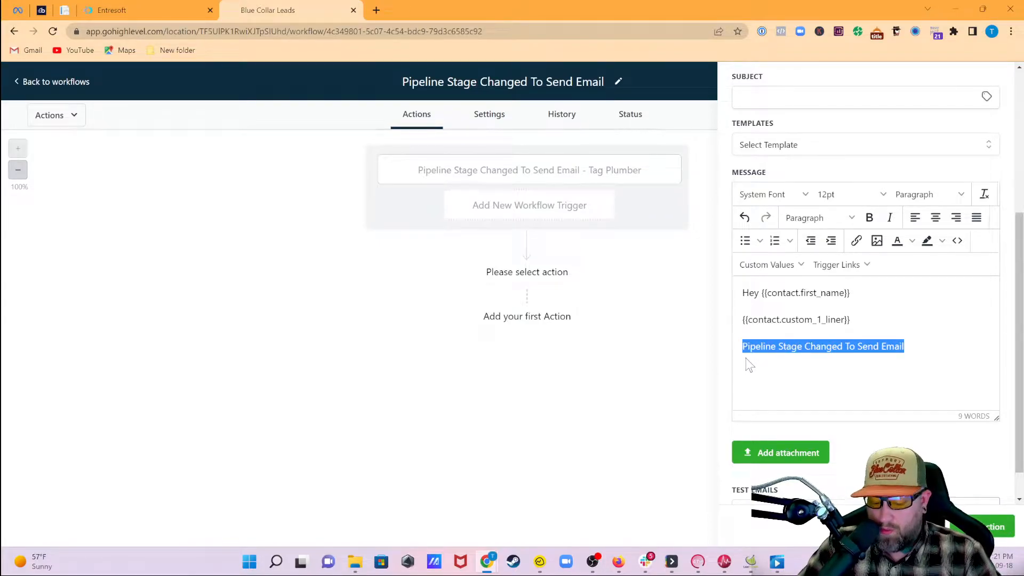
key(ctrl+x)
- Copy the Cold Outreach #1 email text from the HVAC workflow and paste it into this message
key(ctrl+shift+Tab)
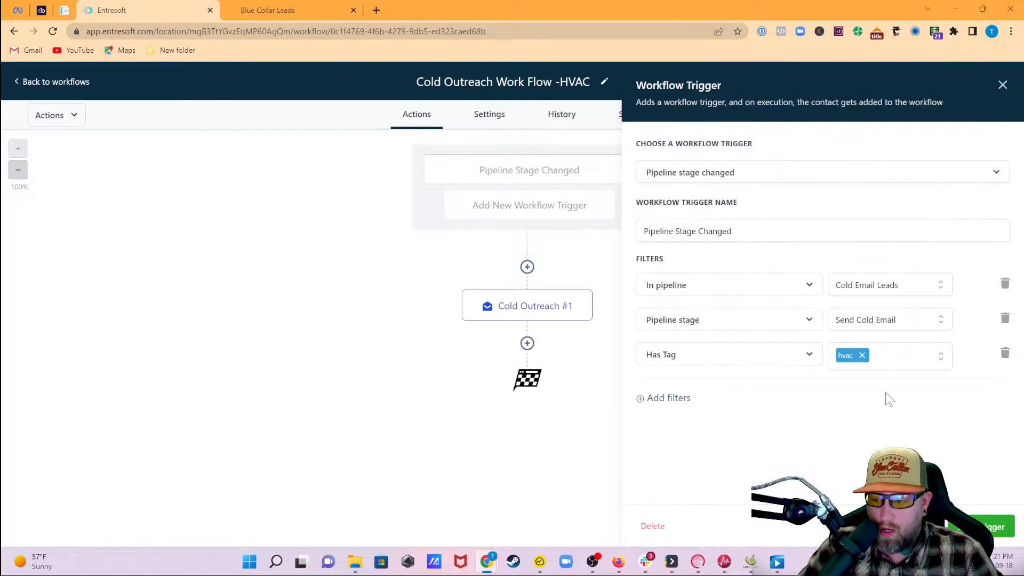
click(535, 304)
scroll(798, 448, down, 5)
scroll(799, 445, down, 1)
drag(743, 309, 921, 382)
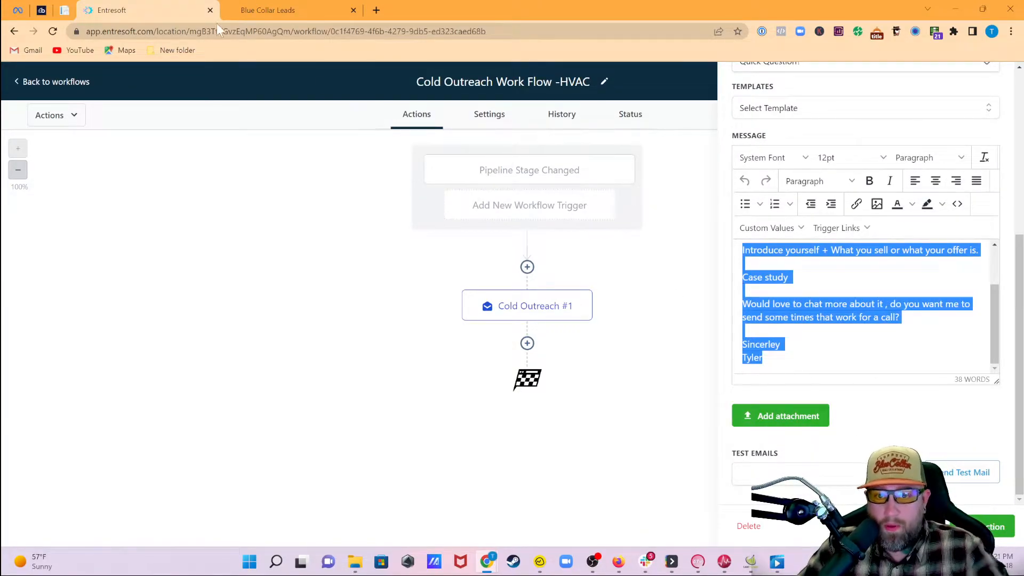
click(279, 11)
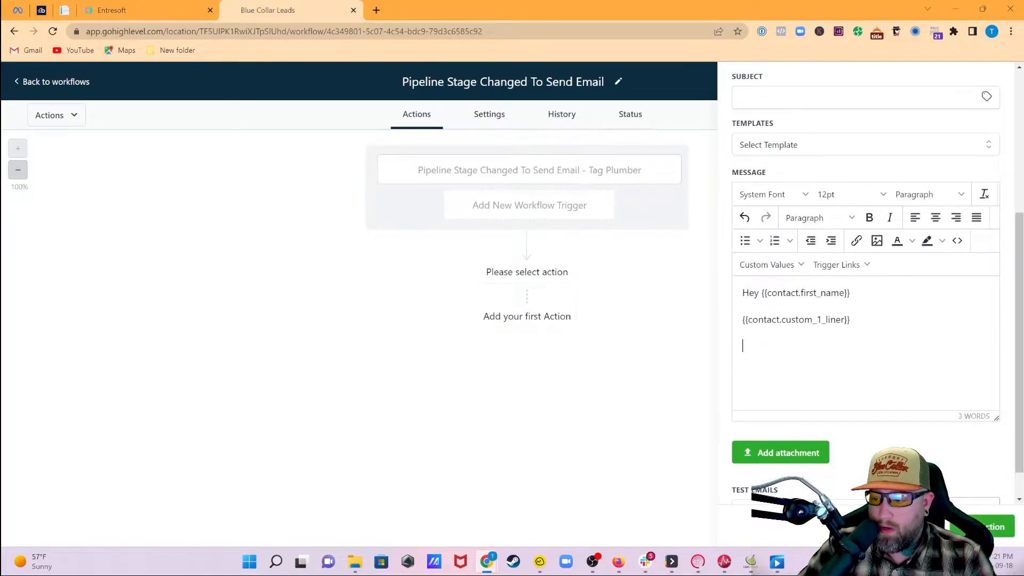
key(ctrl+v)
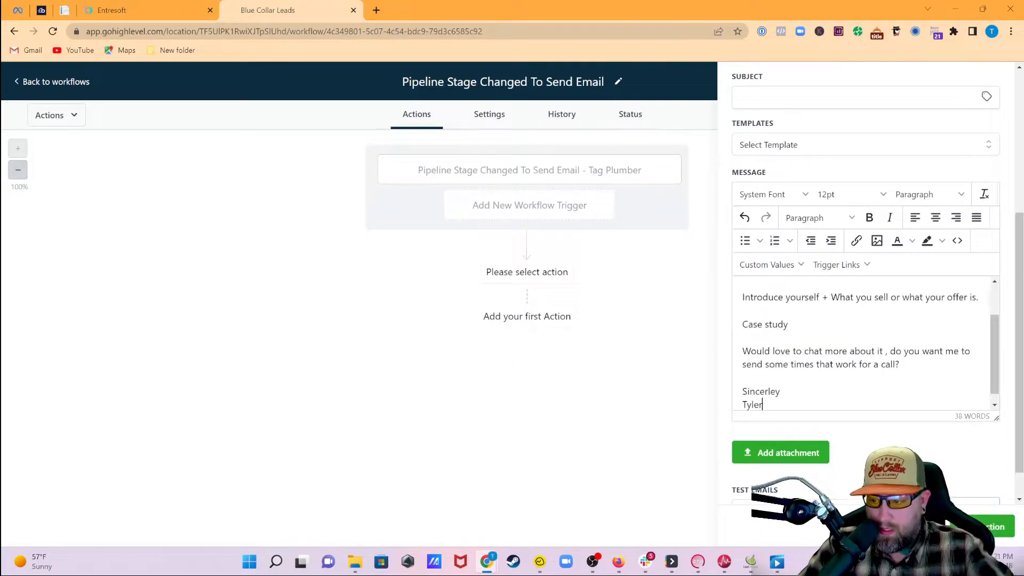
scroll(814, 356, up, 5)
scroll(864, 443, down, 2)
scroll(864, 442, up, 2)
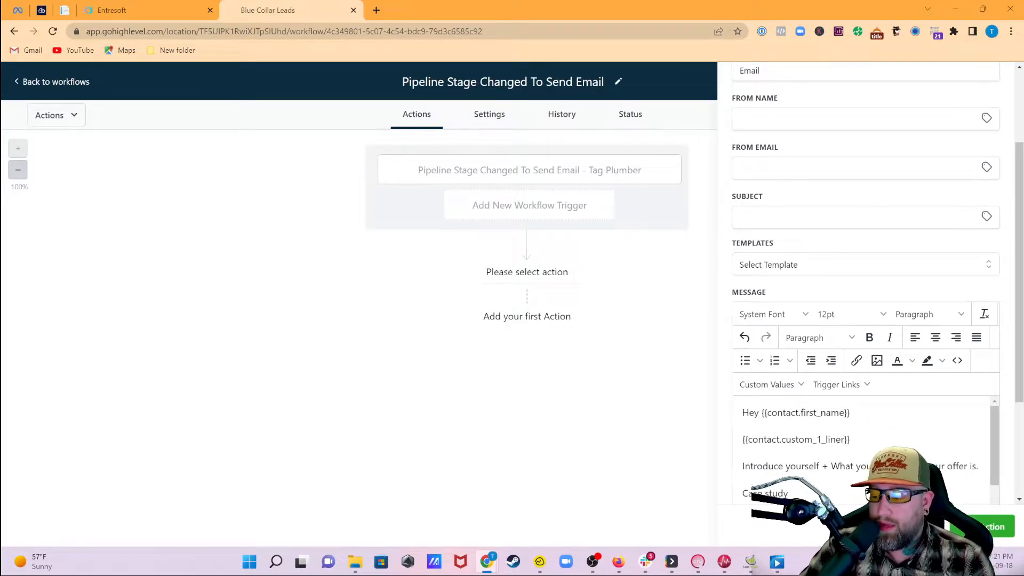
scroll(864, 443, down, 2)
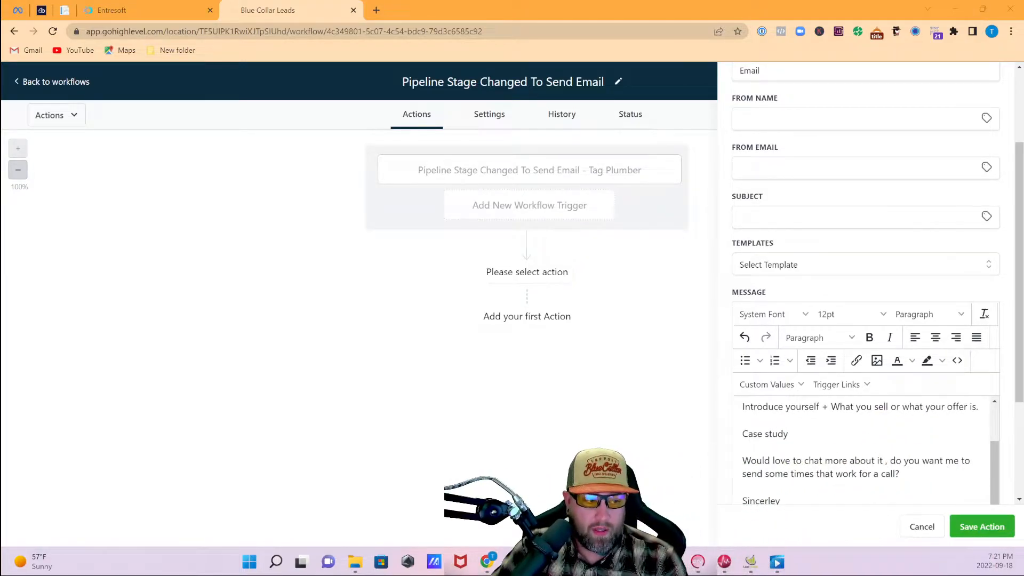
scroll(864, 283, down, 3)
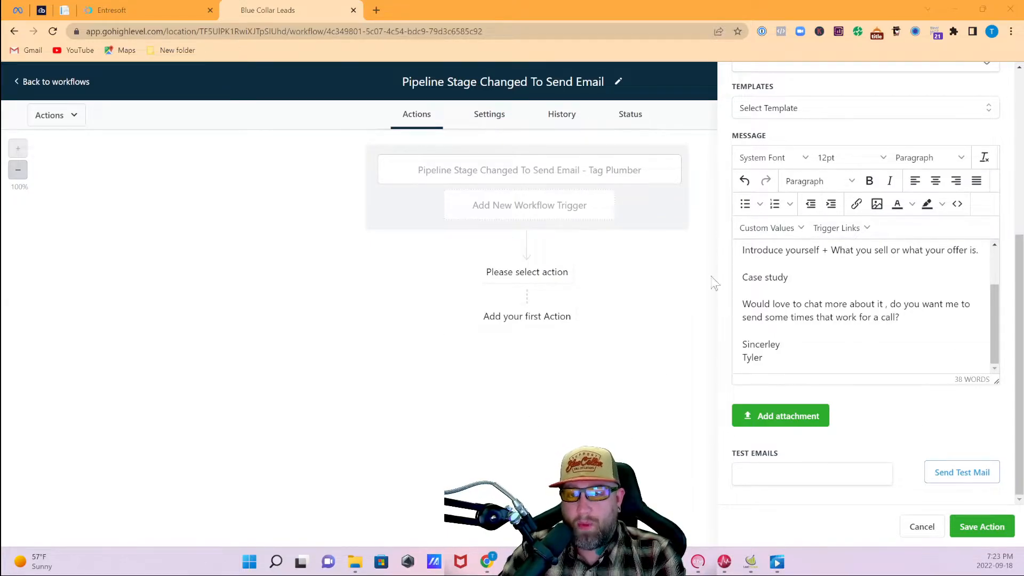
scroll(861, 310, up, 4)
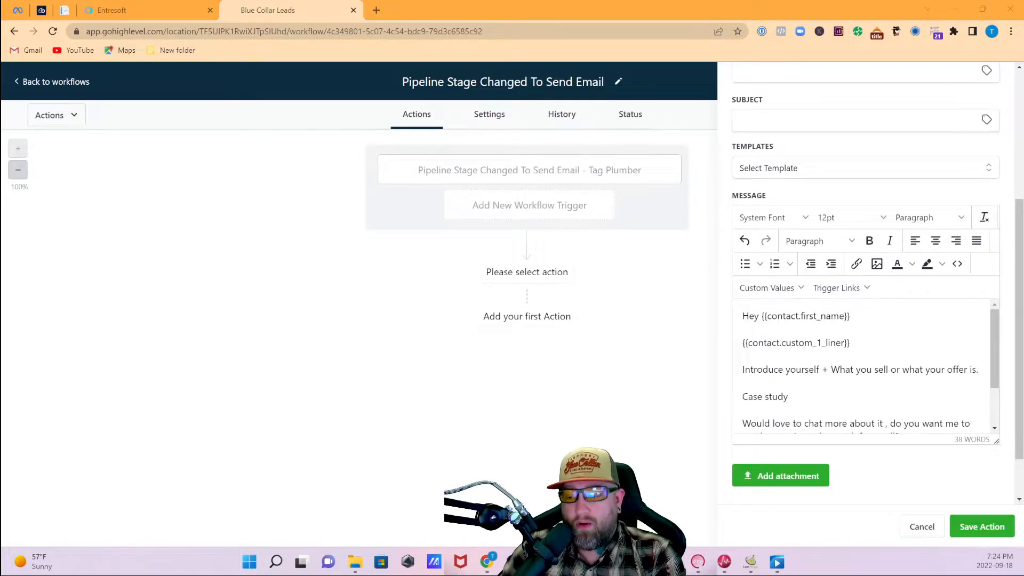
scroll(864, 368, down, 1)
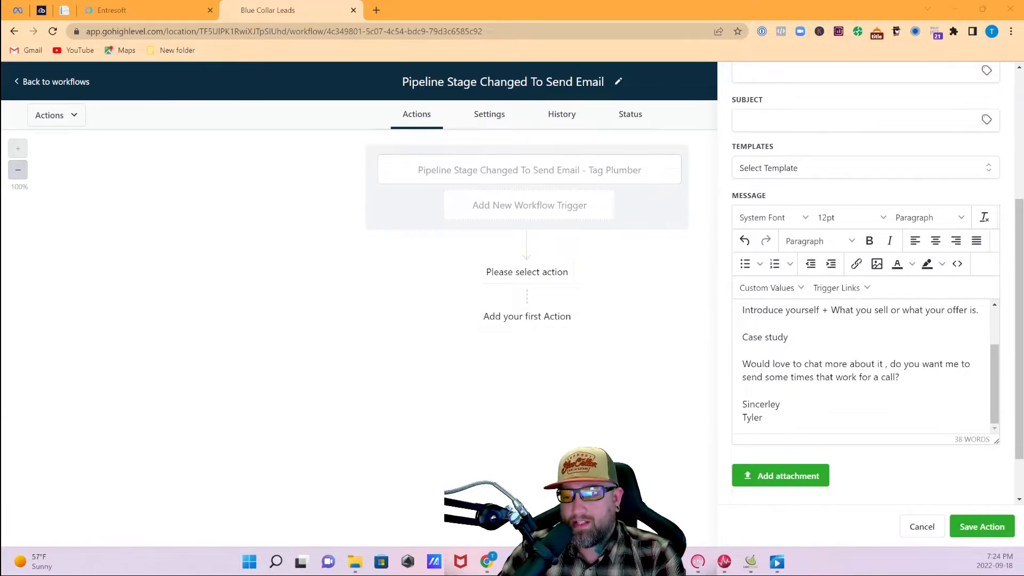
scroll(757, 424, up, 2)
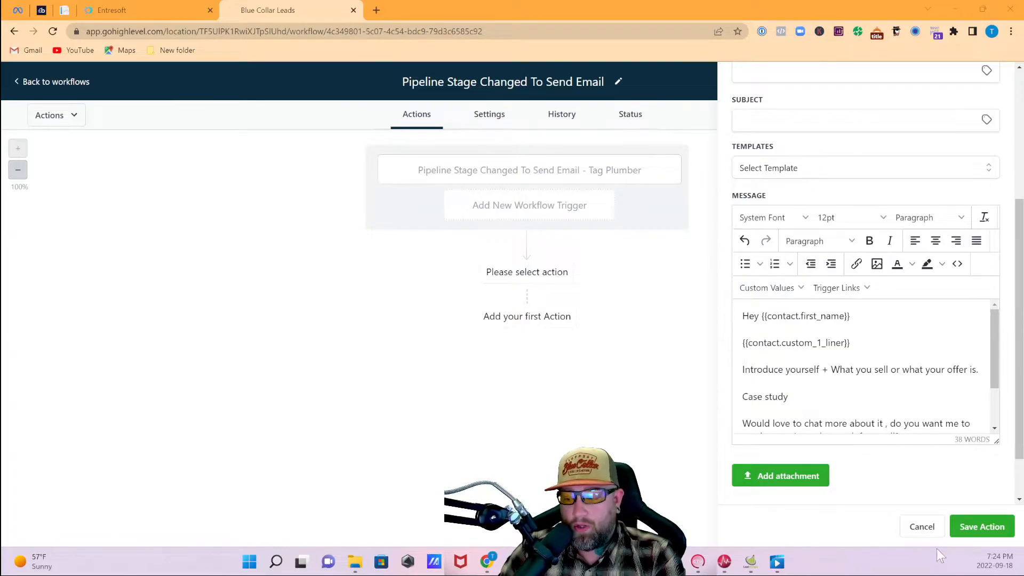
- Enter the sender name and sender e-mail, set subject 'Quick Question', and save the email action
click(977, 538)
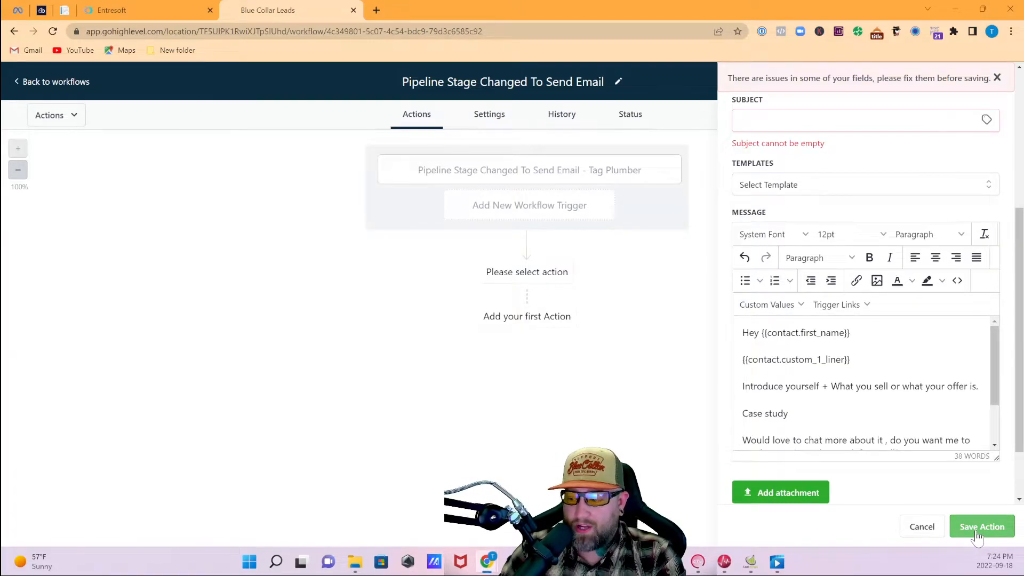
scroll(894, 314, up, 3)
click(857, 202)
key(Tab)
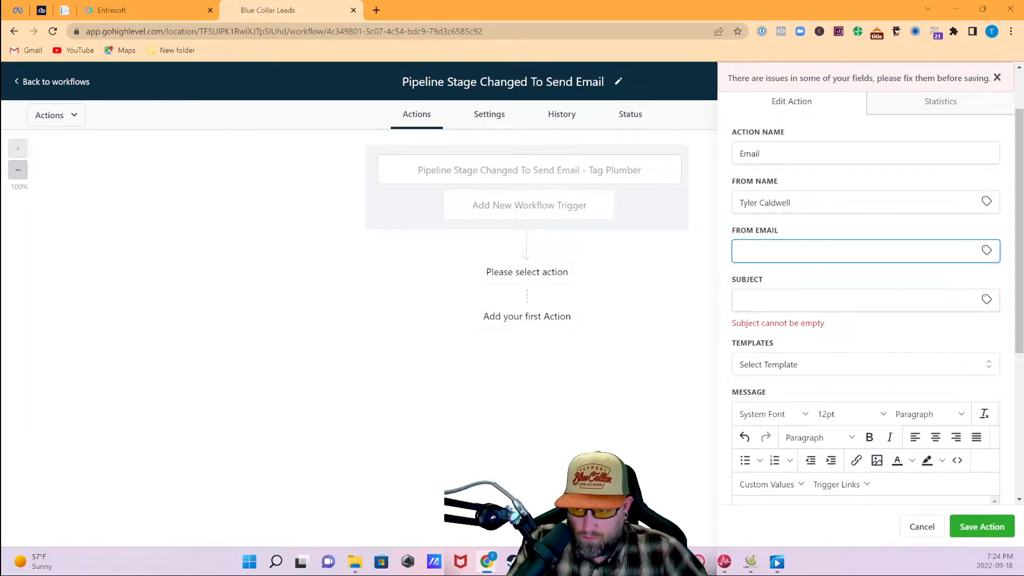
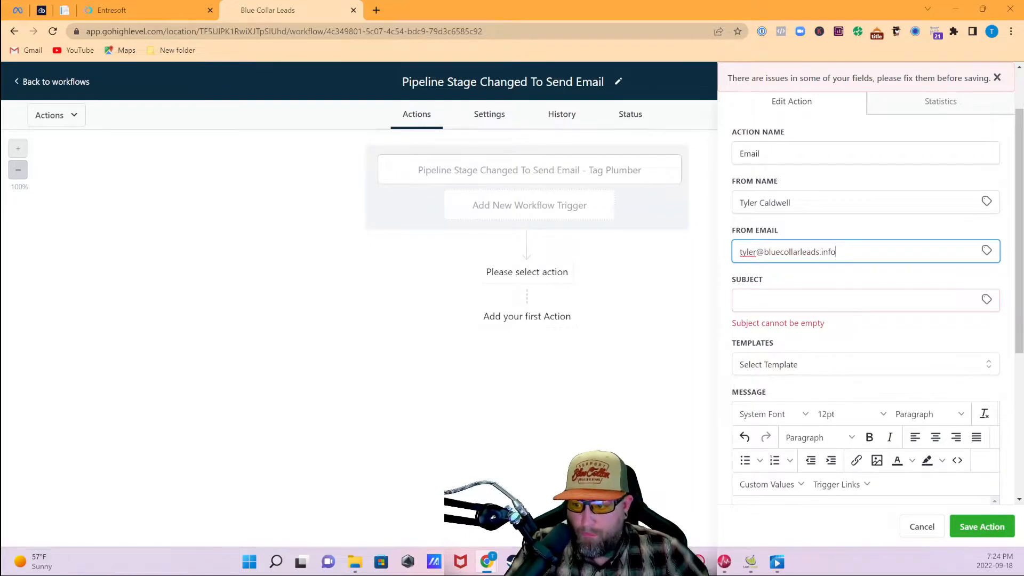
key(Tab)
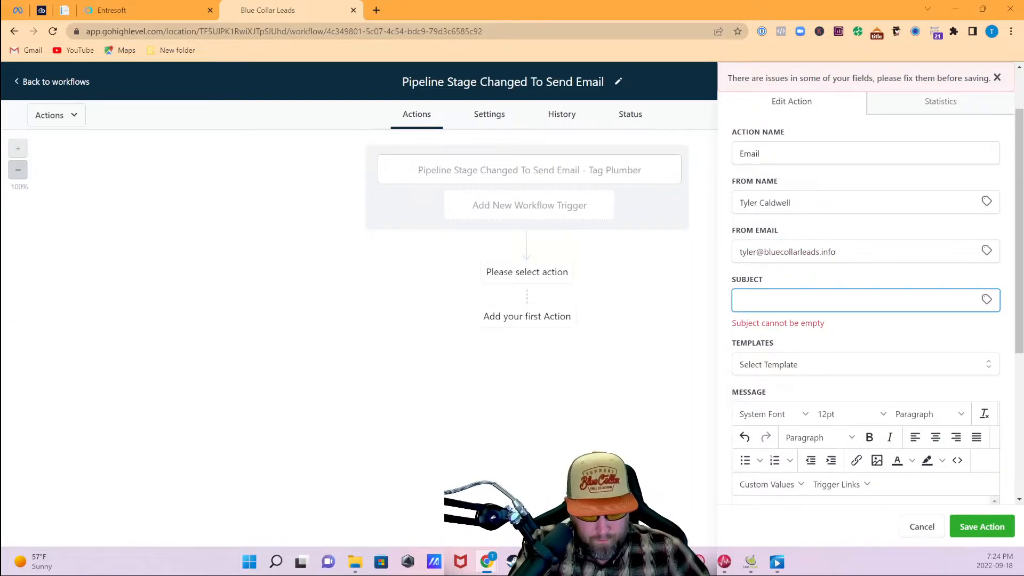
text(Quick Question)
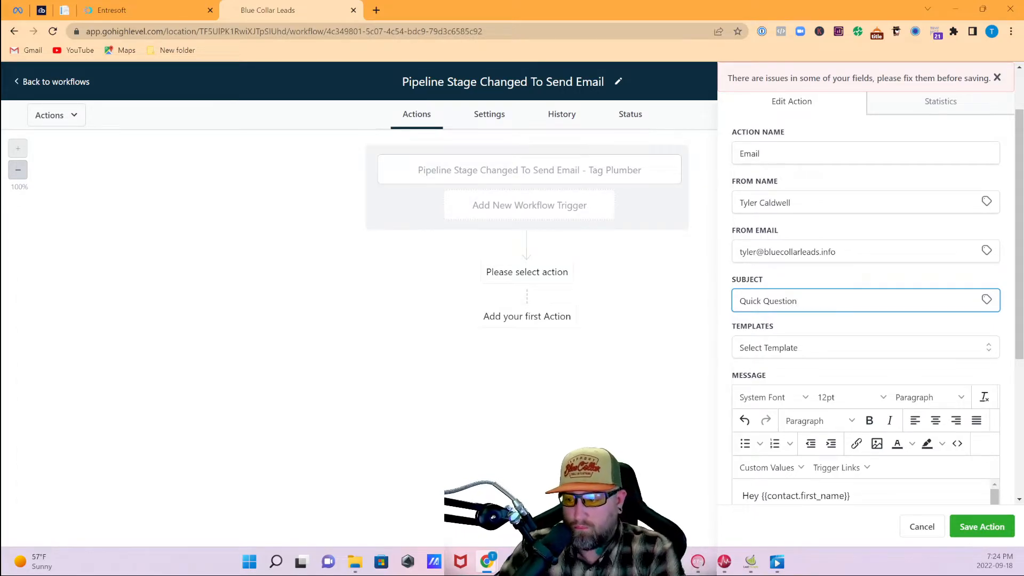
click(983, 527)
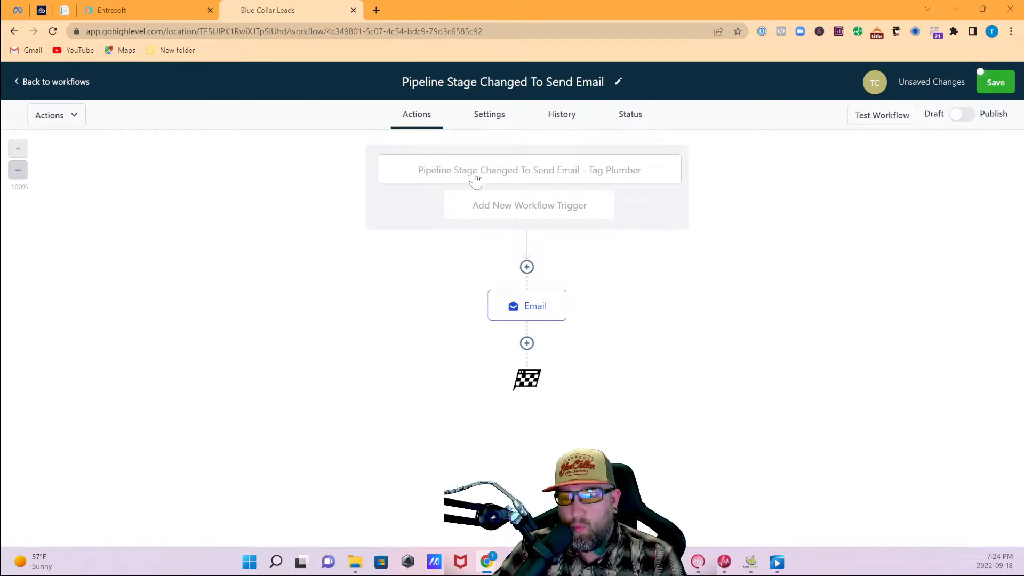
- Rename the email step from 'Email' to 'Plumber Specific Email.'
click(618, 172)
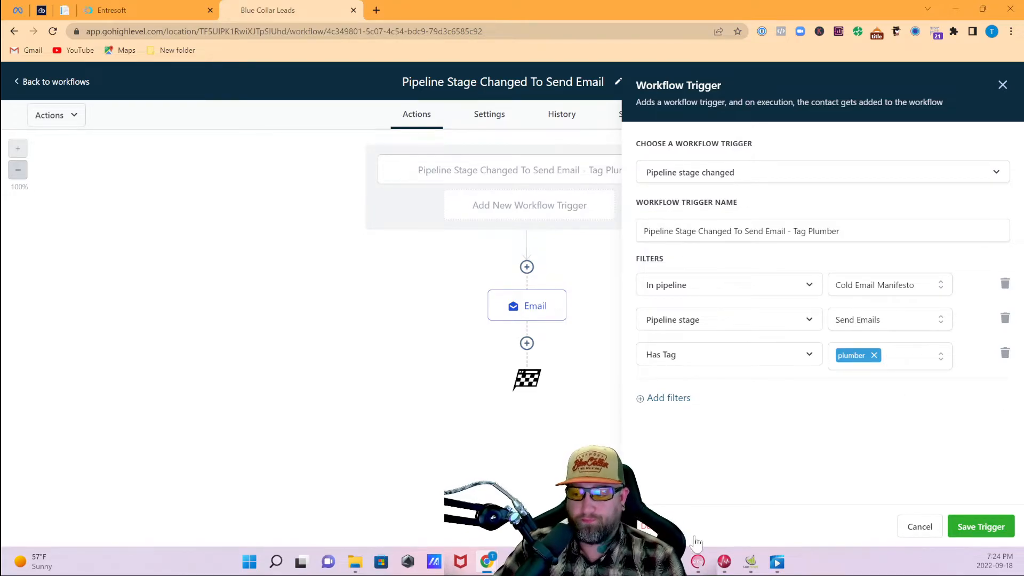
click(539, 313)
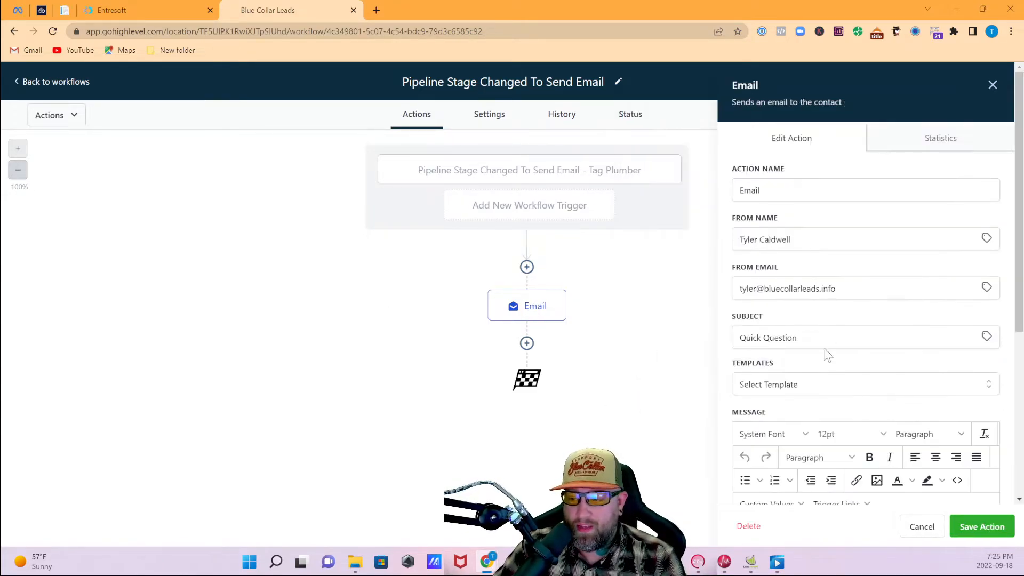
drag(772, 191, 724, 187)
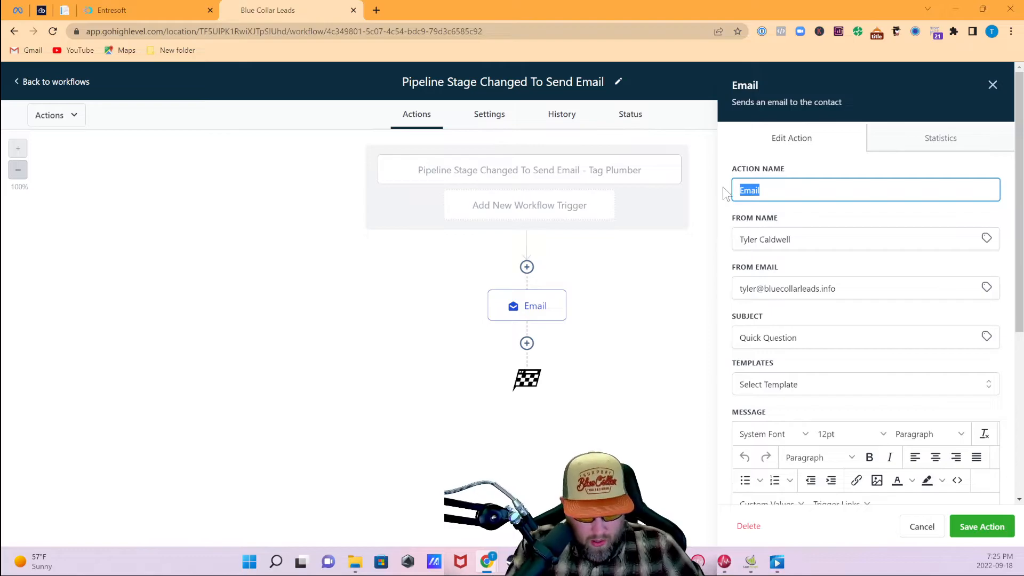
text(Plumber Specific Email.)
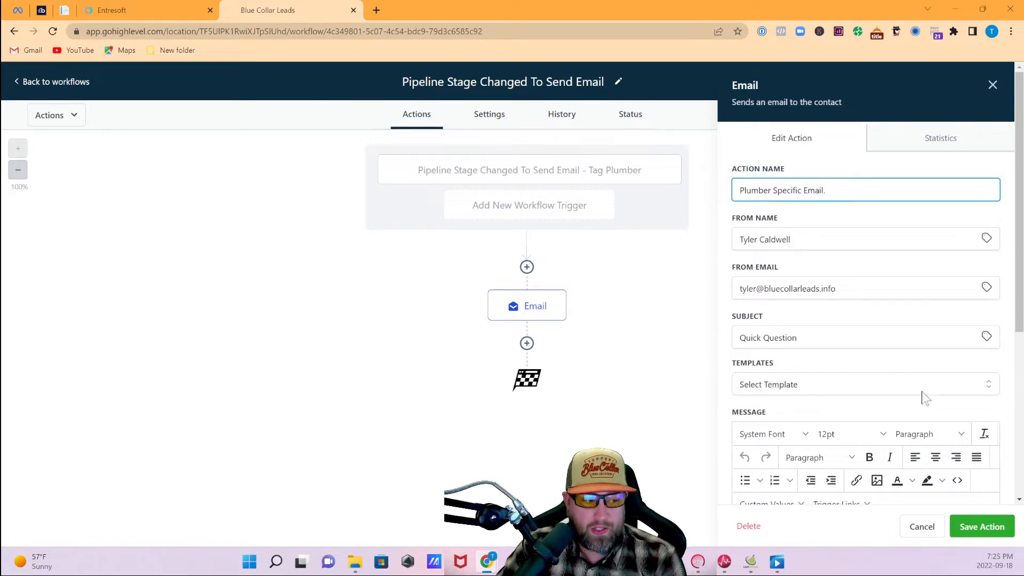
scroll(890, 363, down, 5)
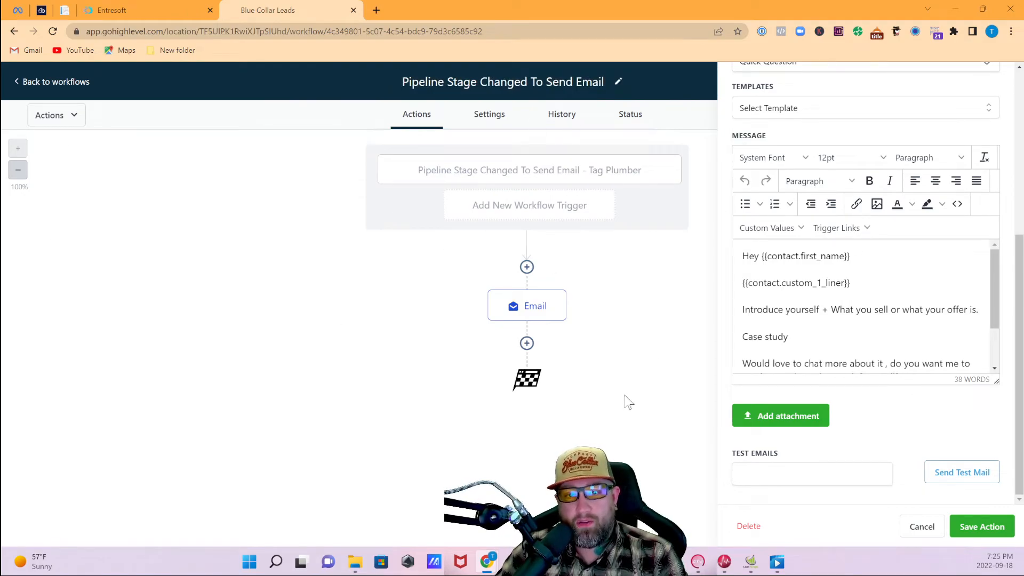
- Save the renamed email step and the workflow, then return to the Cold Email Manifesto list
click(981, 526)
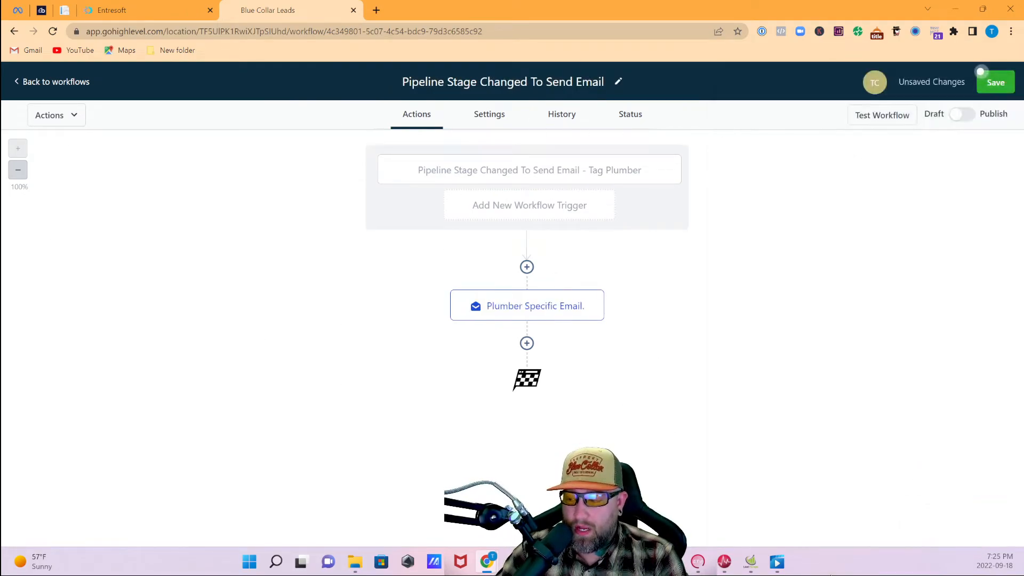
click(996, 85)
click(67, 82)
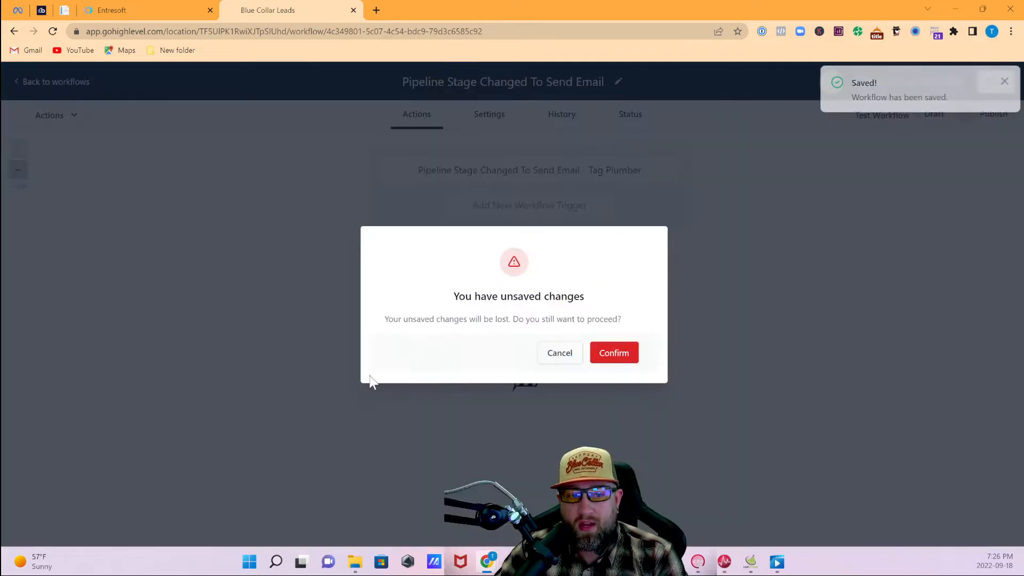
click(558, 355)
click(1003, 81)
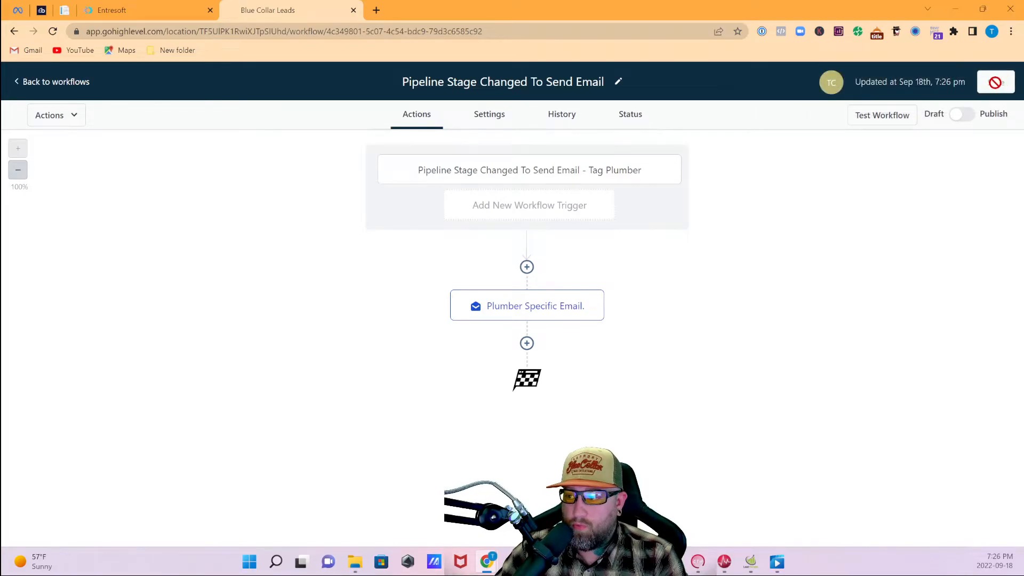
click(53, 82)
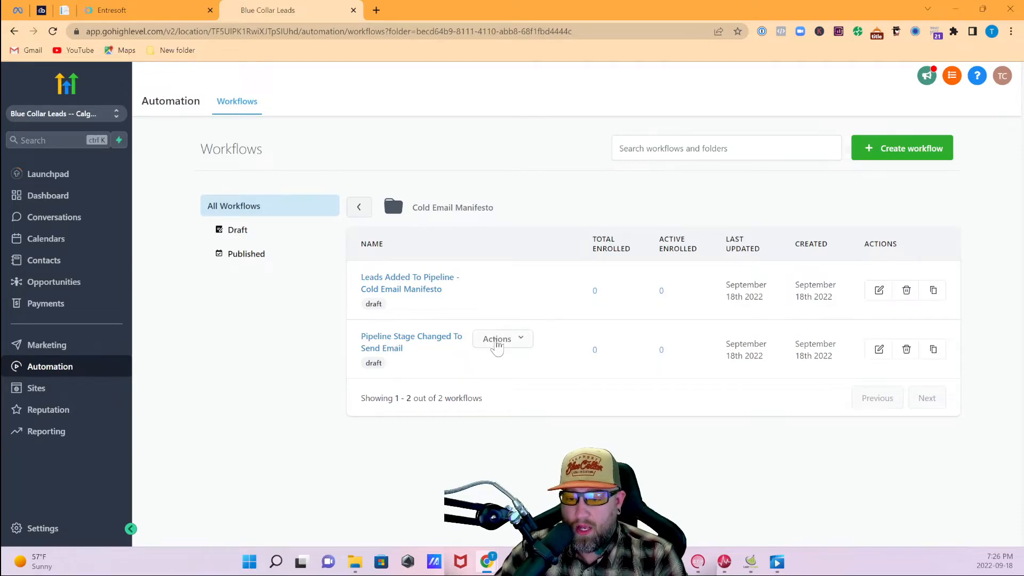
- Rename the workflow to 'Pipeline Stage Changed To Send Email - Plumber' and go back to the list
click(433, 342)
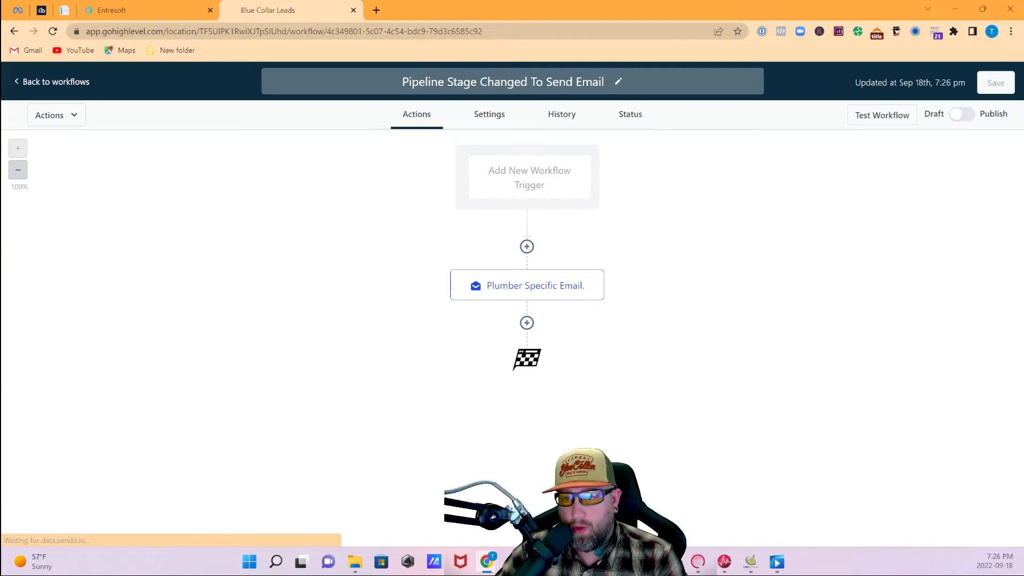
text(- Plu)
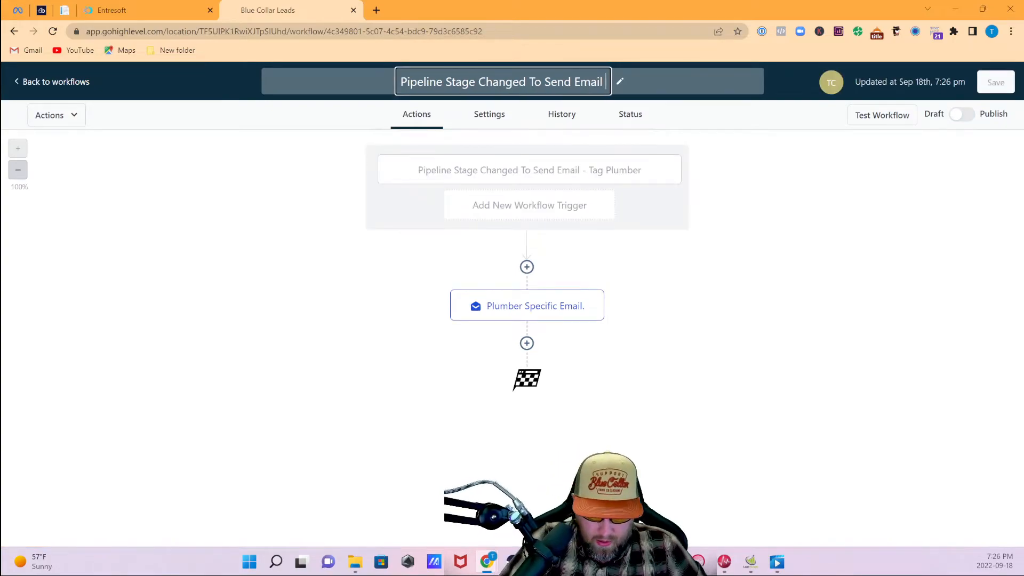
text(mber)
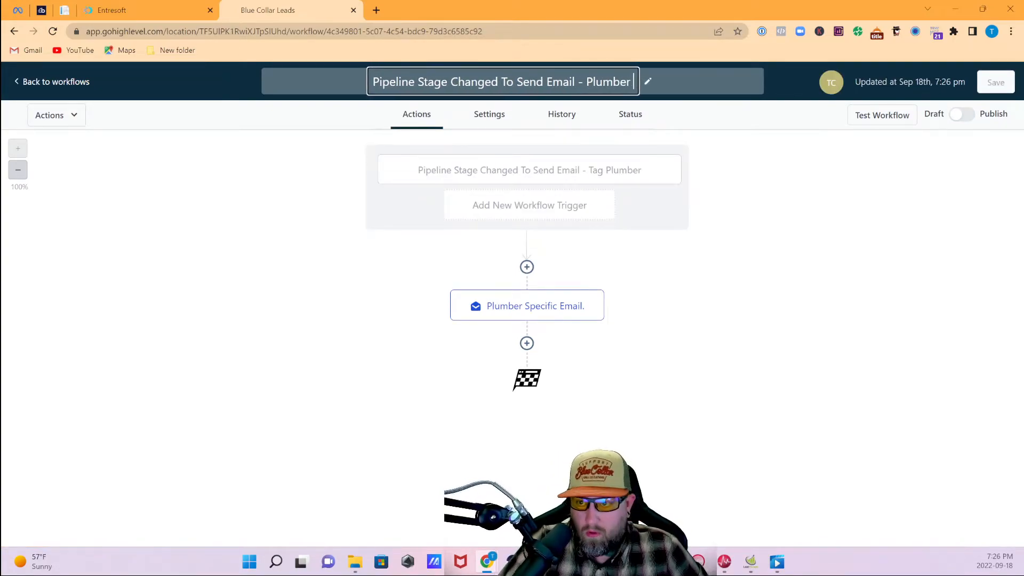
click(808, 242)
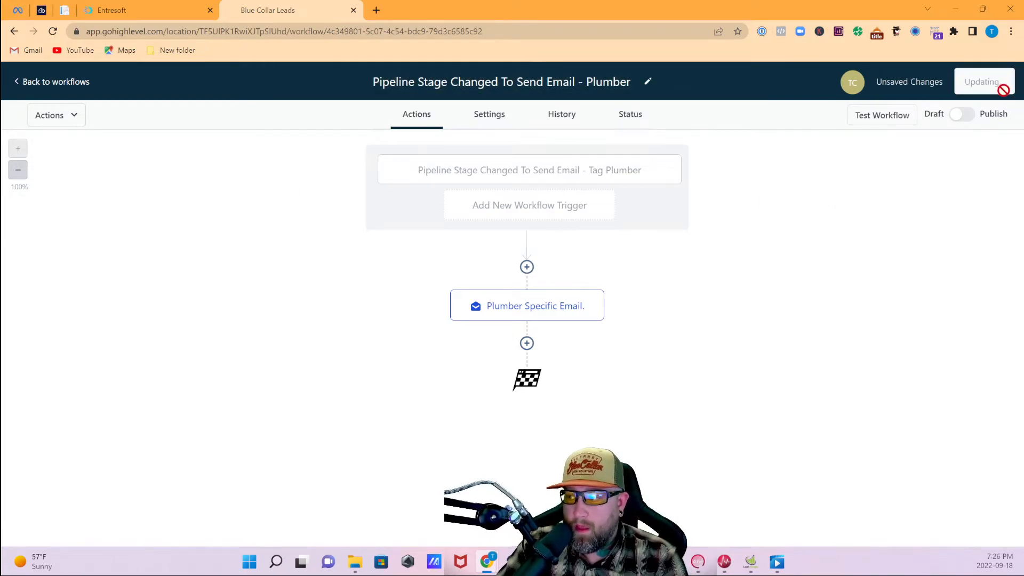
click(45, 84)
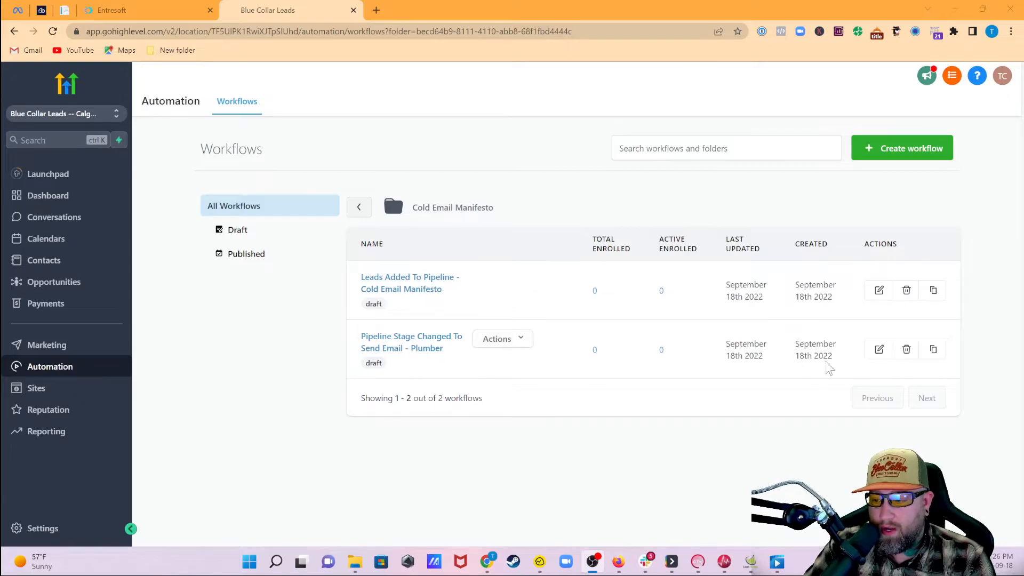
- Clone the Plumber workflow as 'Pipeline Stage Changed To Send Email - Hvac' and open the copy
click(933, 350)
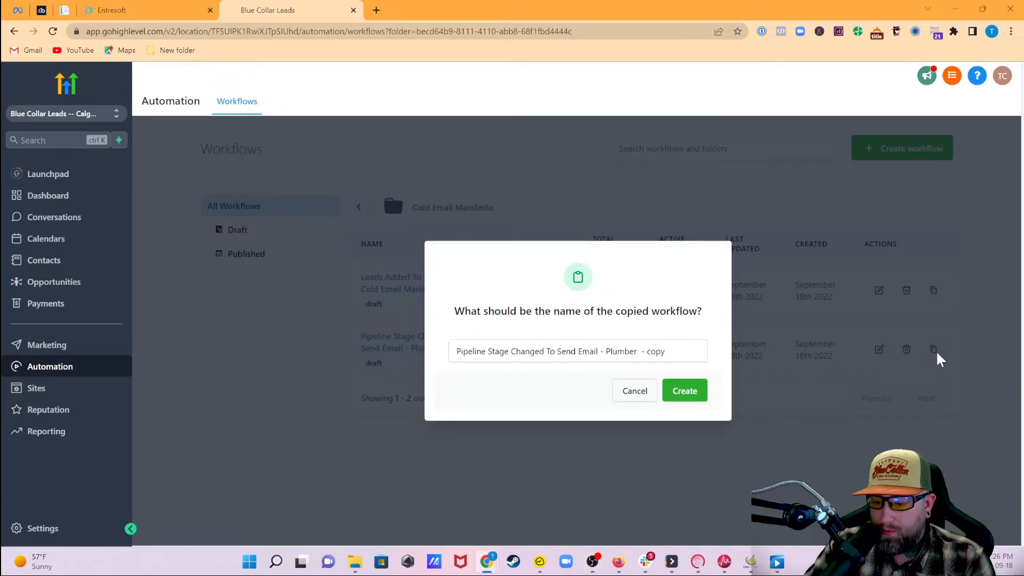
drag(606, 350, 716, 367)
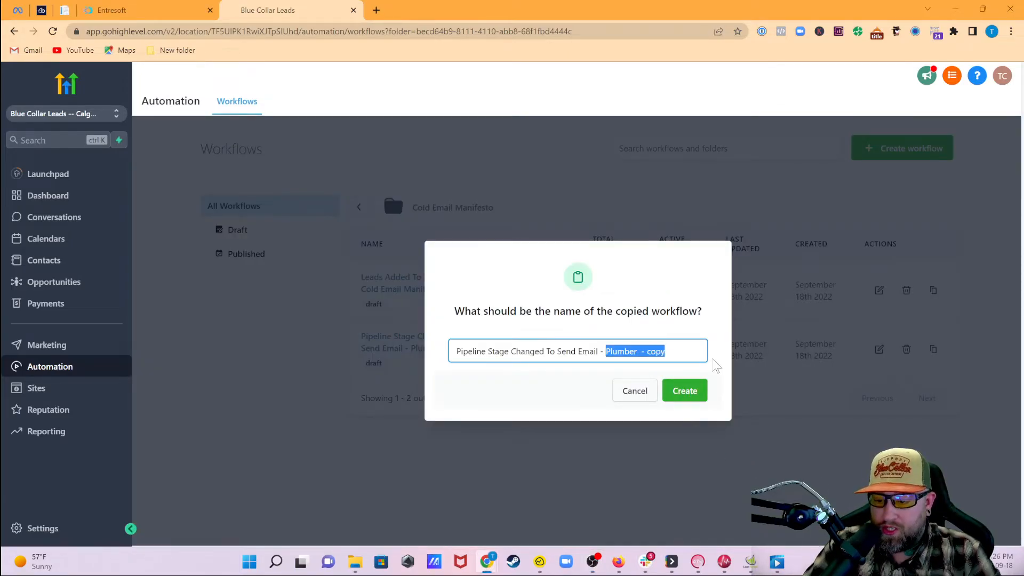
text(Hva)
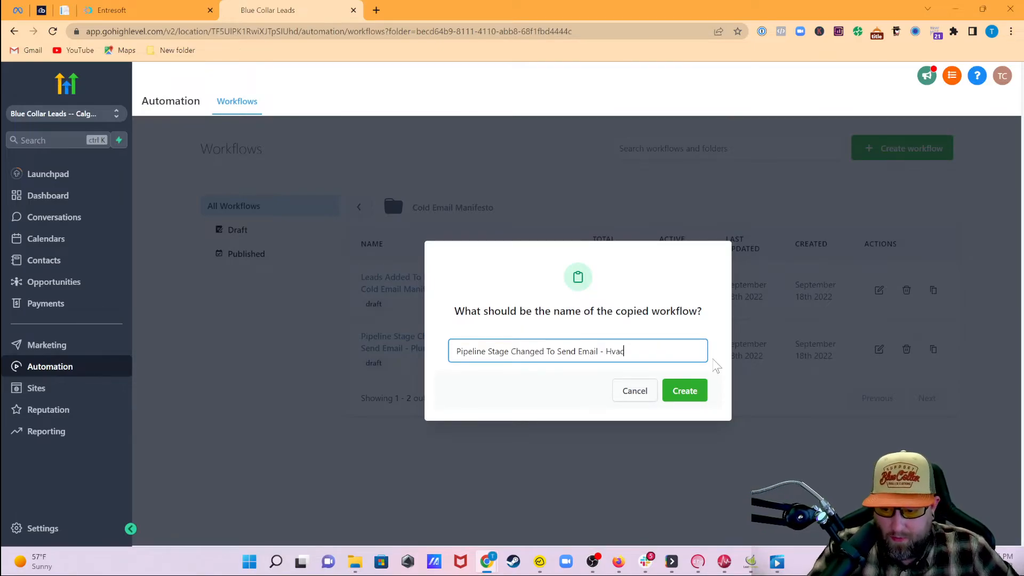
click(691, 394)
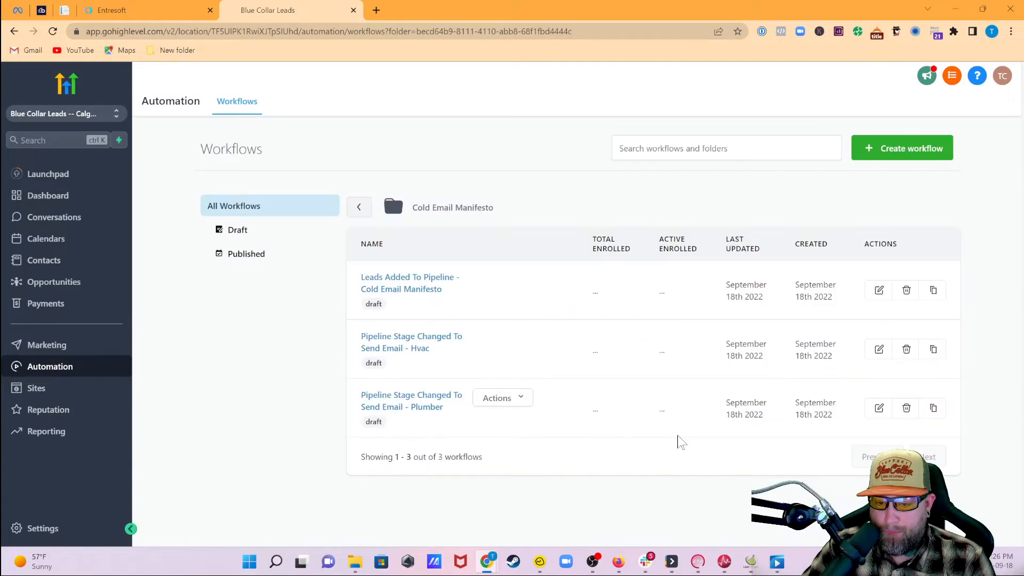
click(430, 343)
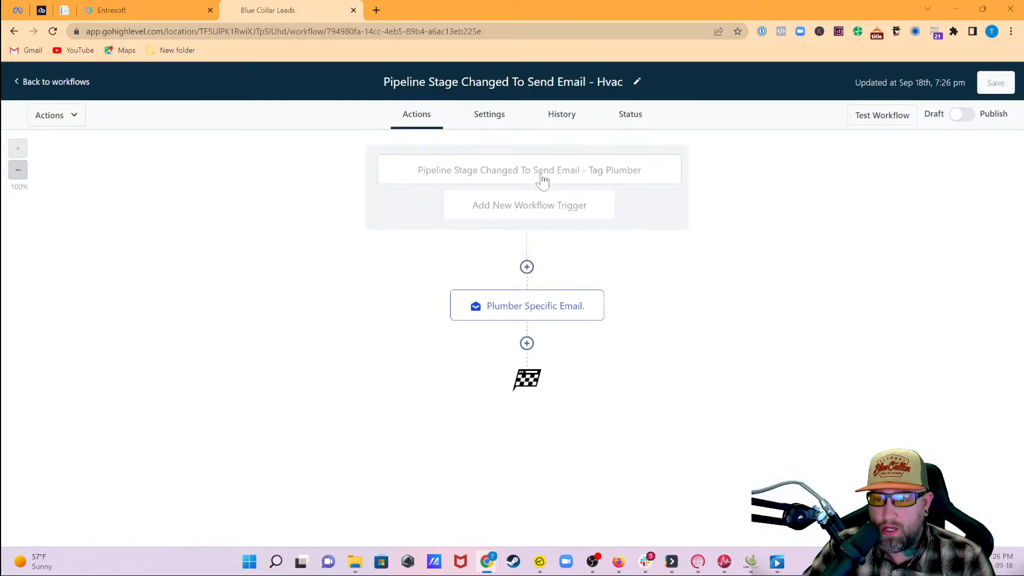
- Rename the trigger to '- Tag Hvac', swap its Has Tag filter from plumber to hvac, and save it
click(543, 182)
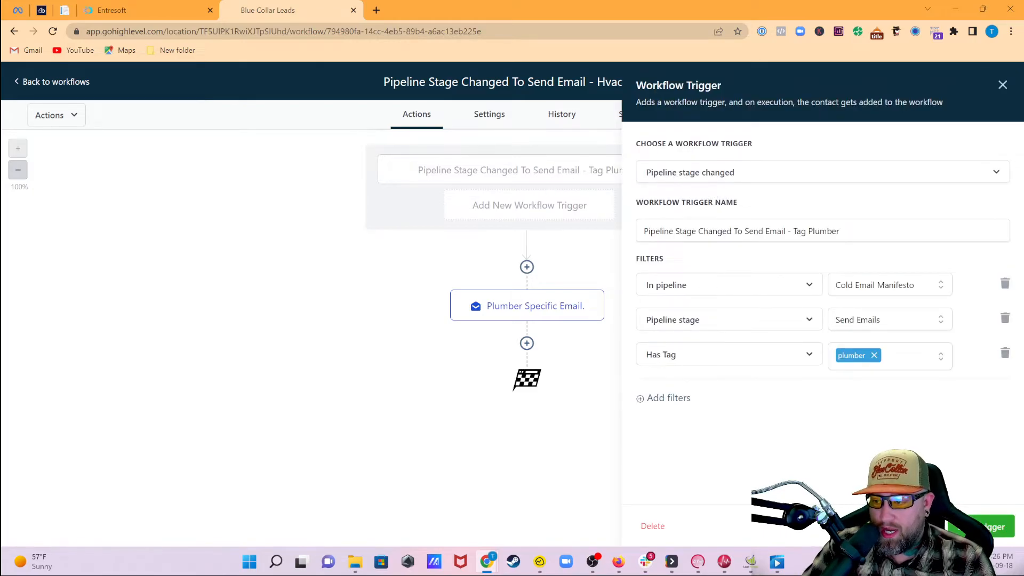
double_click(823, 231)
text(Hvac)
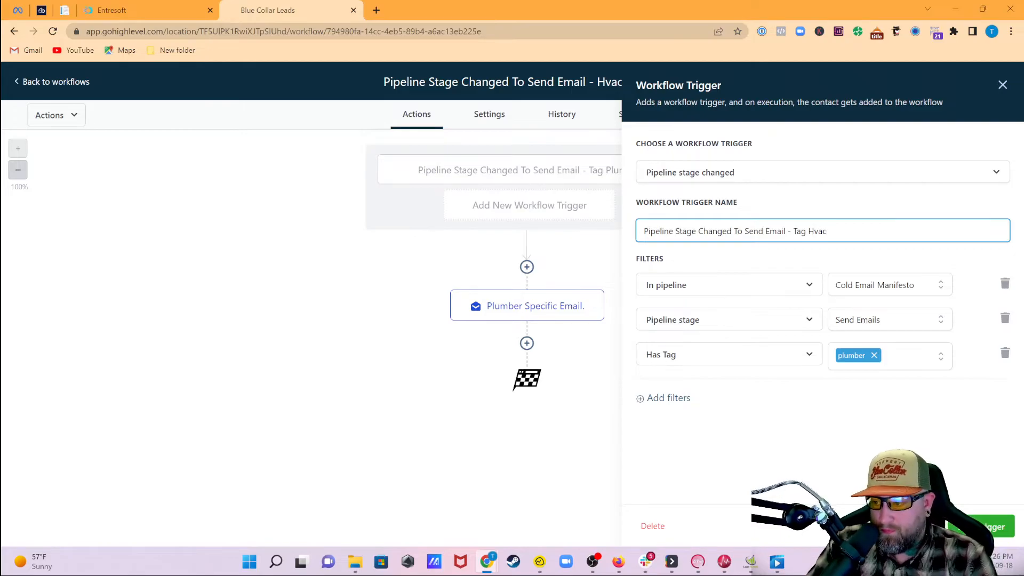
click(874, 355)
click(888, 360)
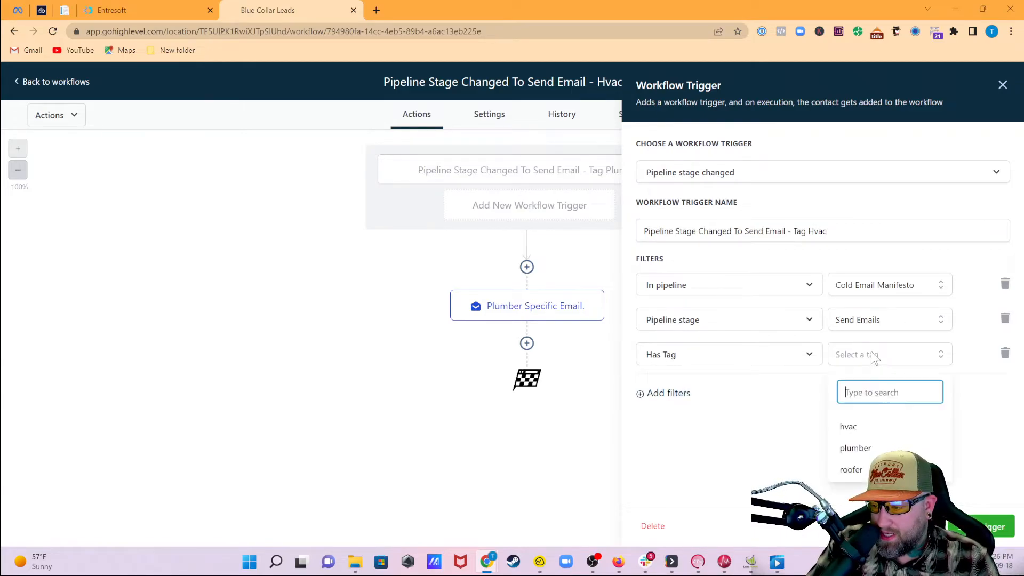
click(873, 426)
click(793, 425)
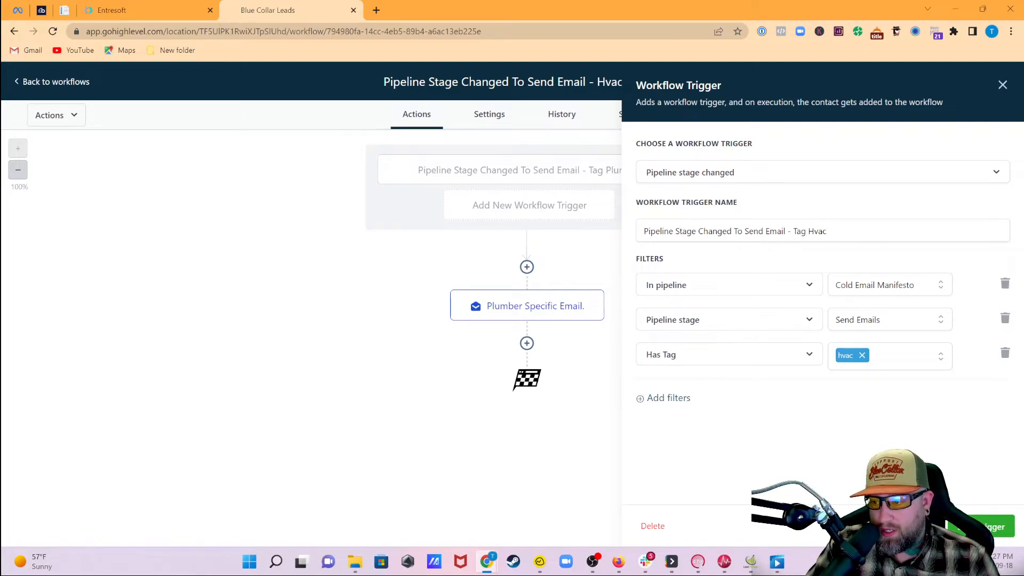
click(992, 528)
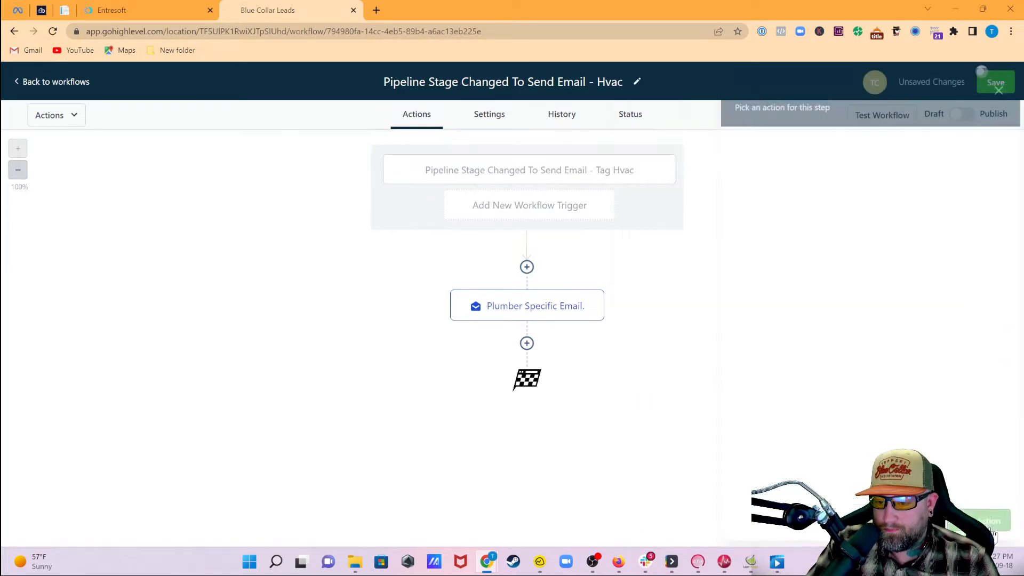
- Start changing the email action's name to Hvac, then re-save the Tag Hvac trigger settings
click(541, 309)
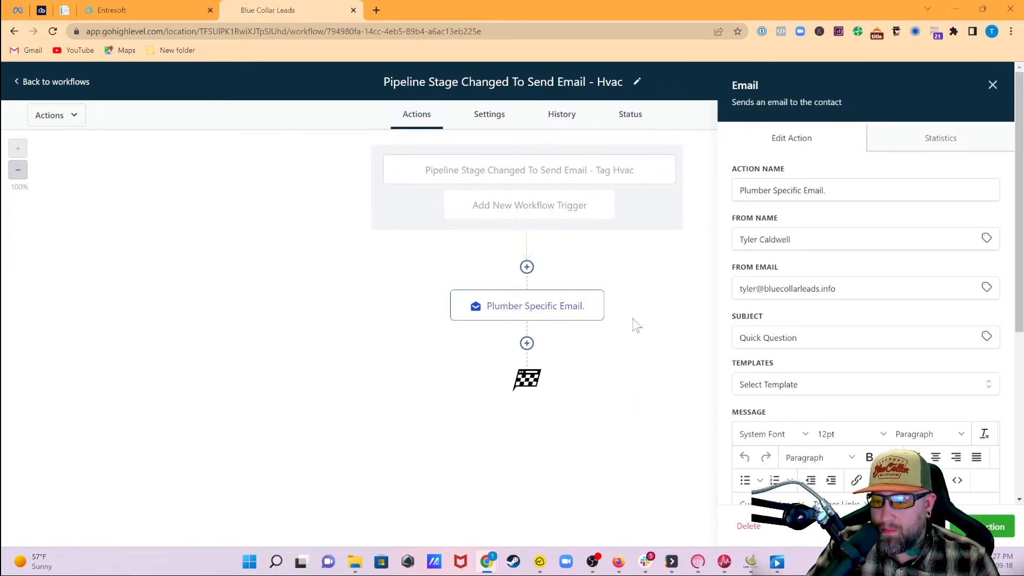
click(788, 191)
drag(773, 190, 694, 188)
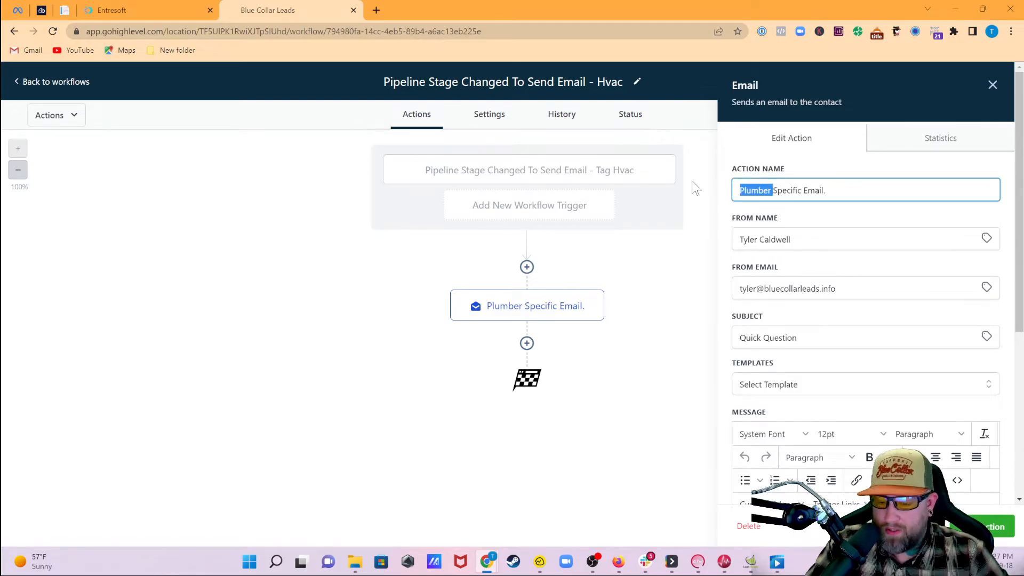
text(Hvac)
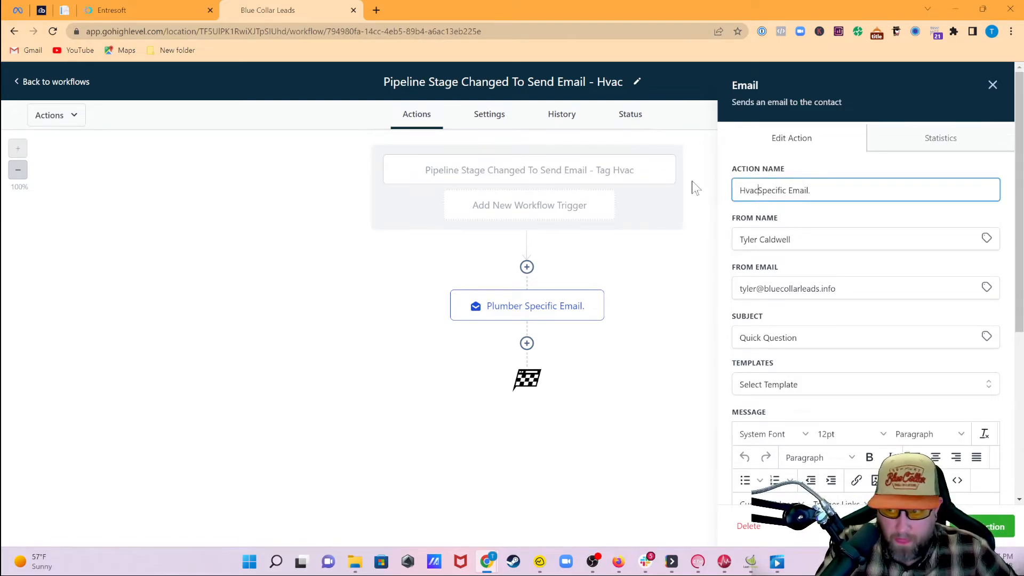
scroll(746, 474, down, 3)
scroll(864, 320, down, 3)
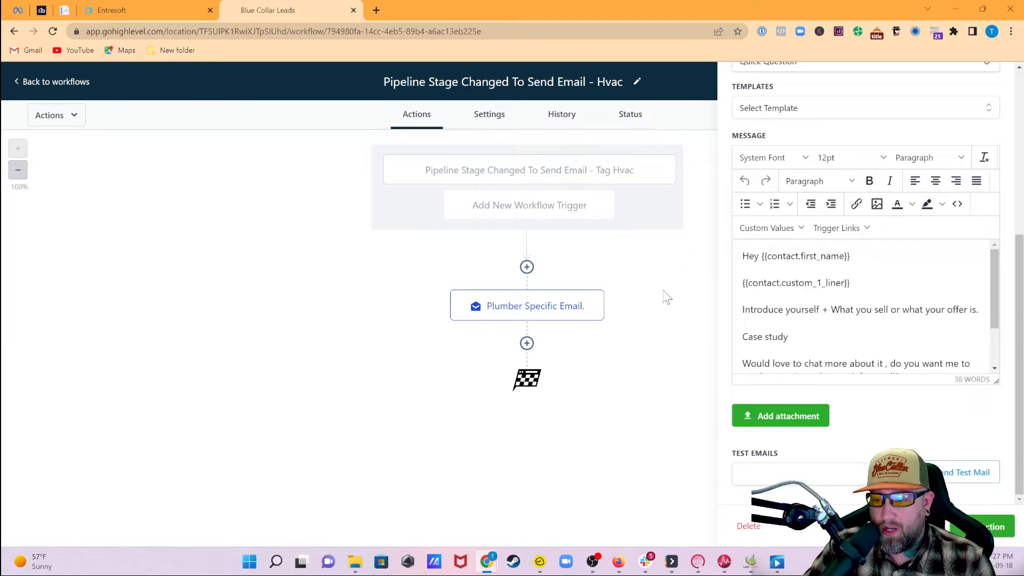
click(556, 171)
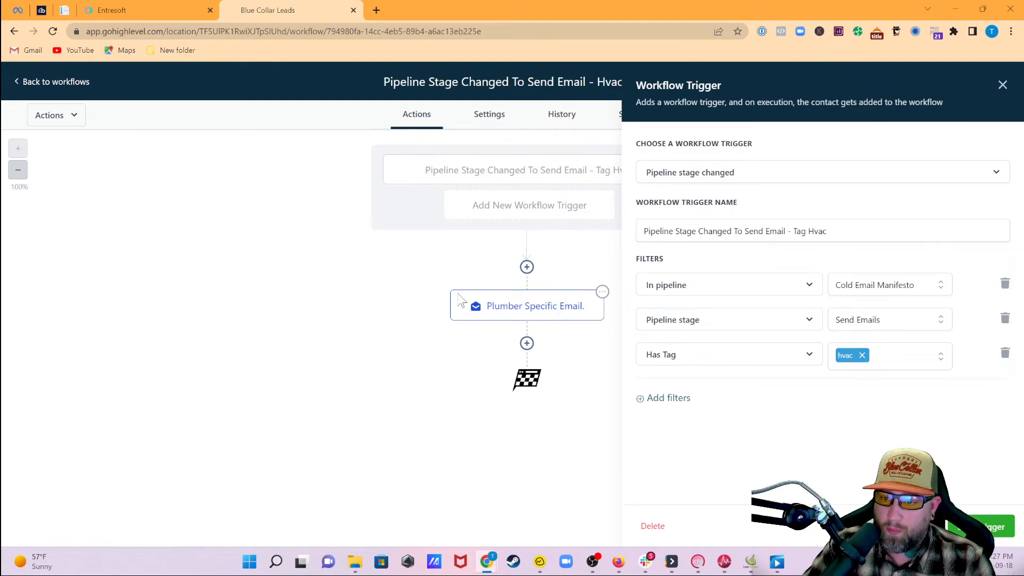
click(993, 527)
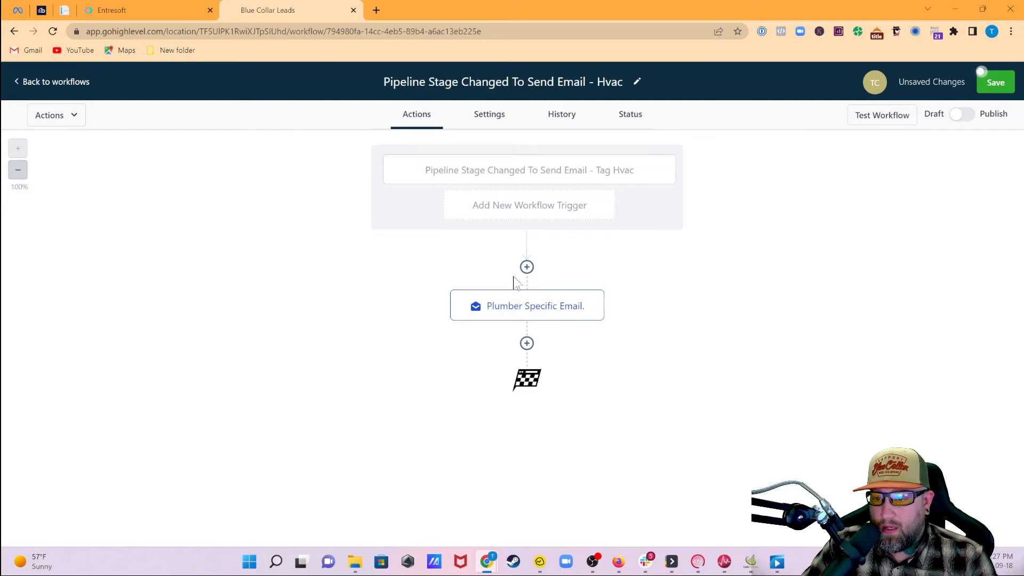
- Rename the email step to 'Hvac Specific Email.', save the workflow, and return to the list
click(512, 314)
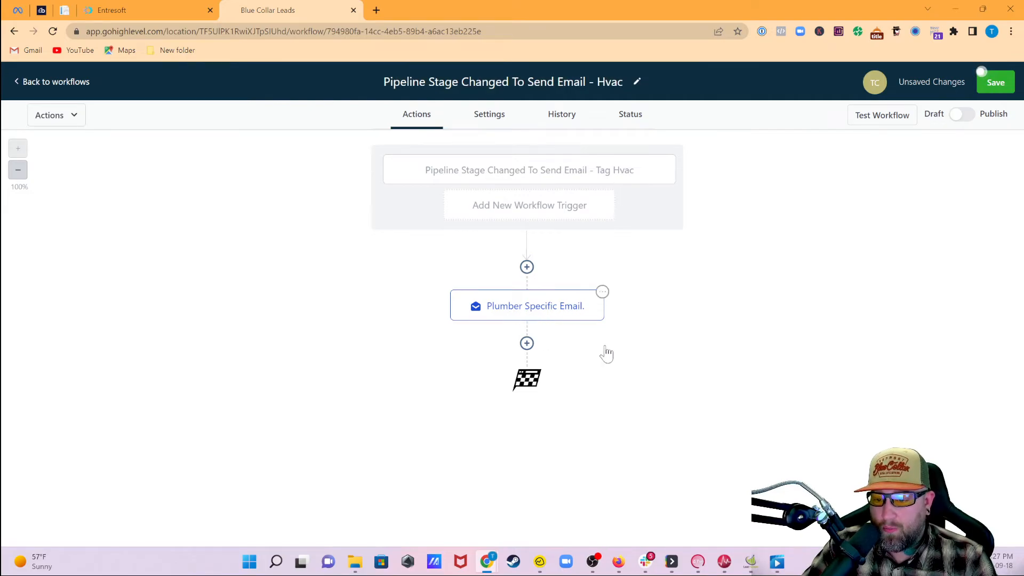
drag(771, 191, 675, 193)
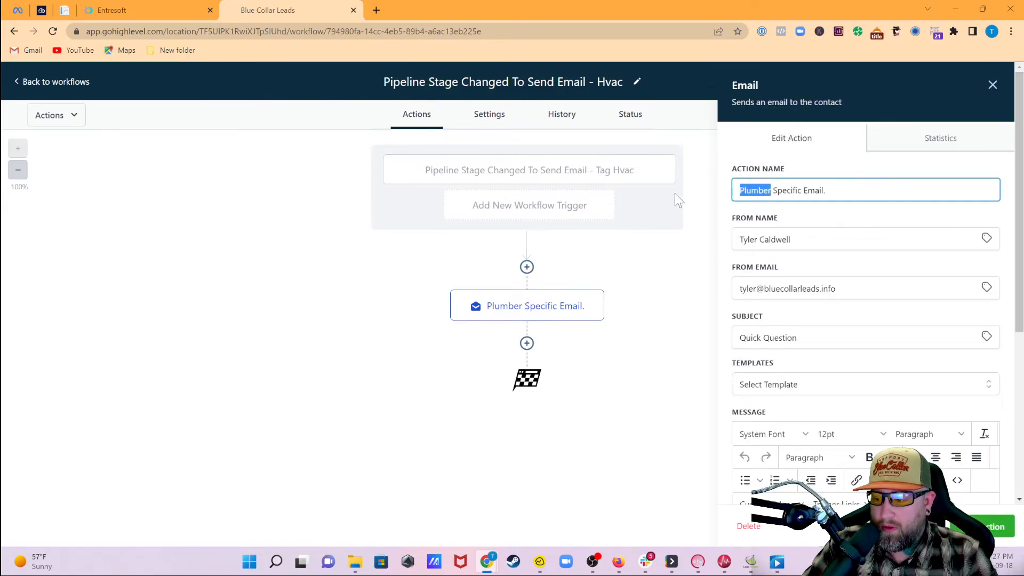
text(Hvac)
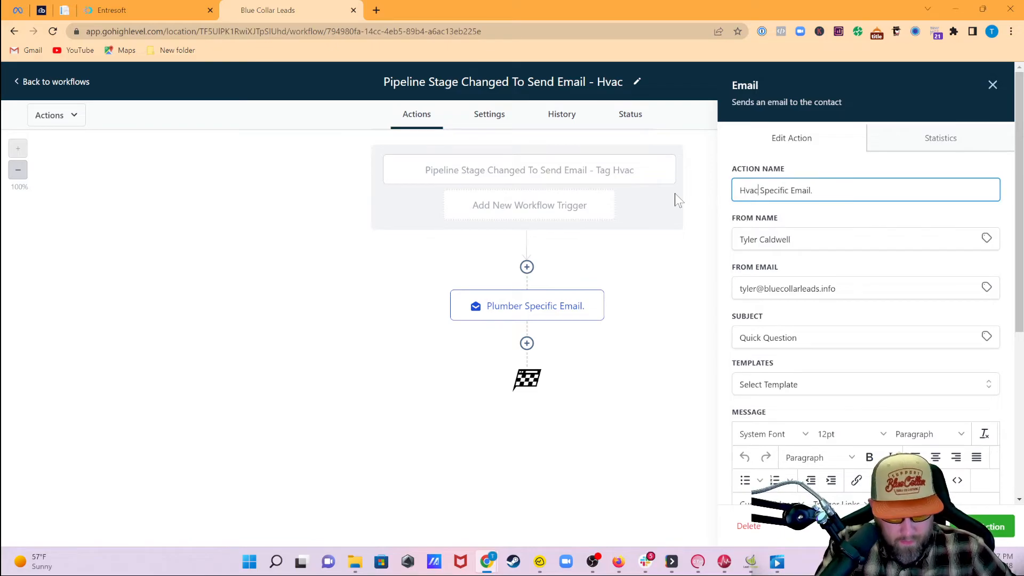
click(989, 527)
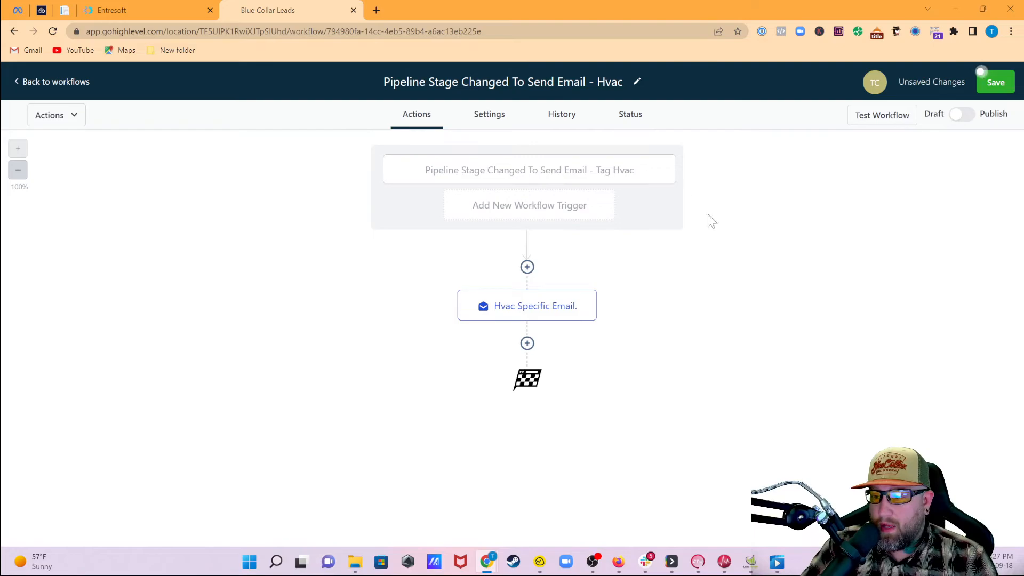
click(995, 82)
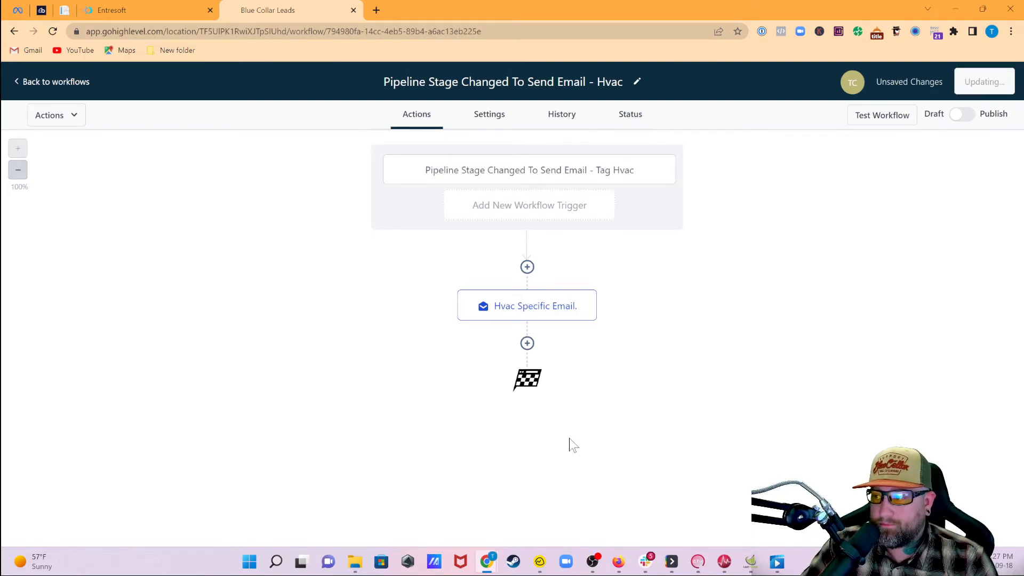
click(57, 82)
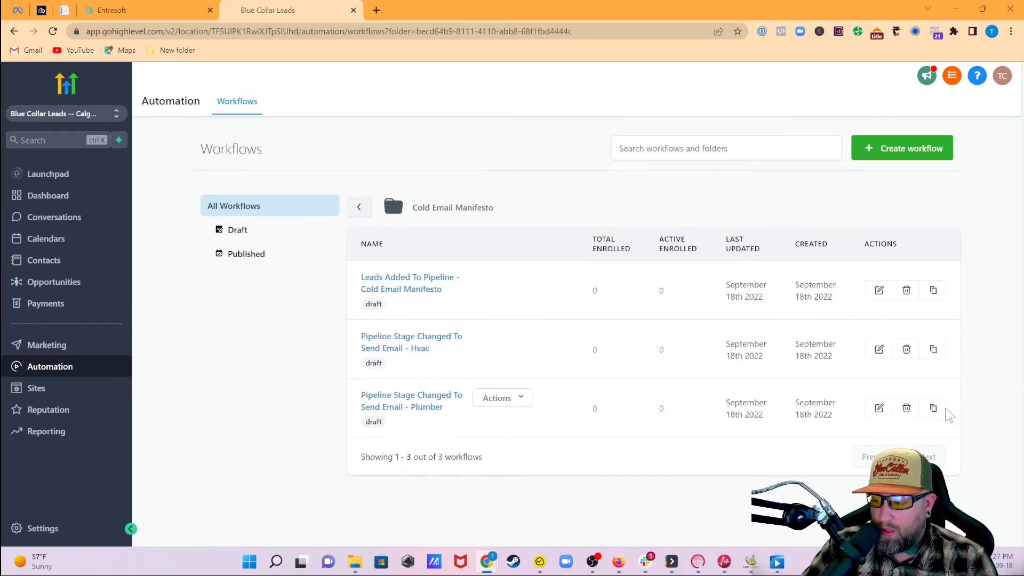
- Clone the Hvac workflow as 'Pipeline Stage Changed To Send Email - Roofer'
click(933, 349)
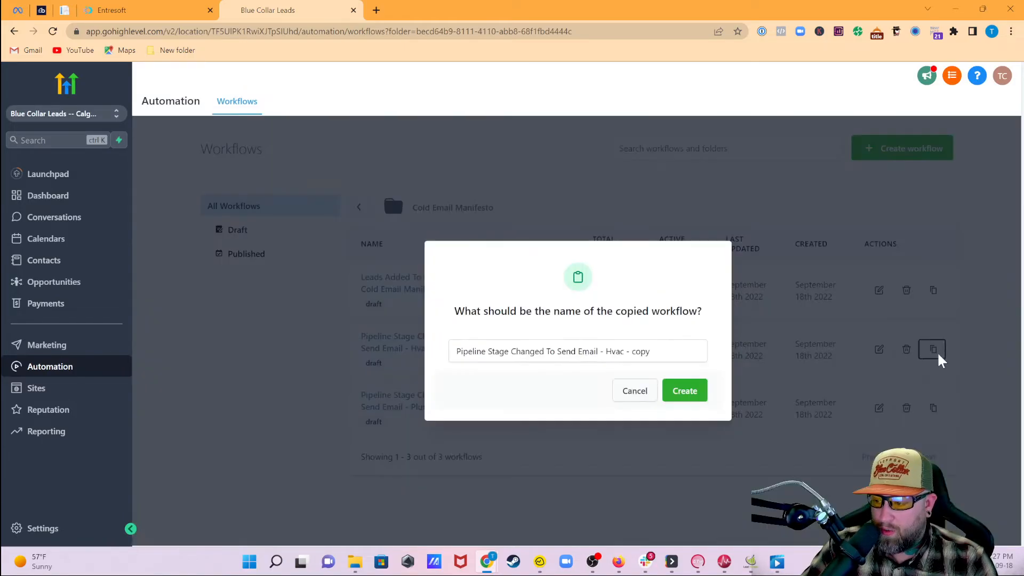
drag(607, 351, 715, 356)
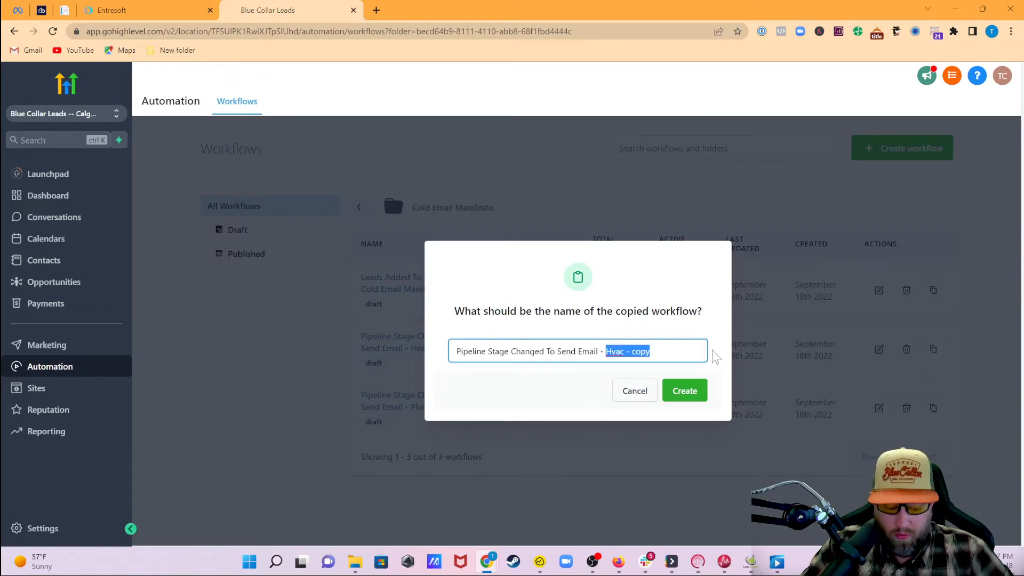
text(Roofer)
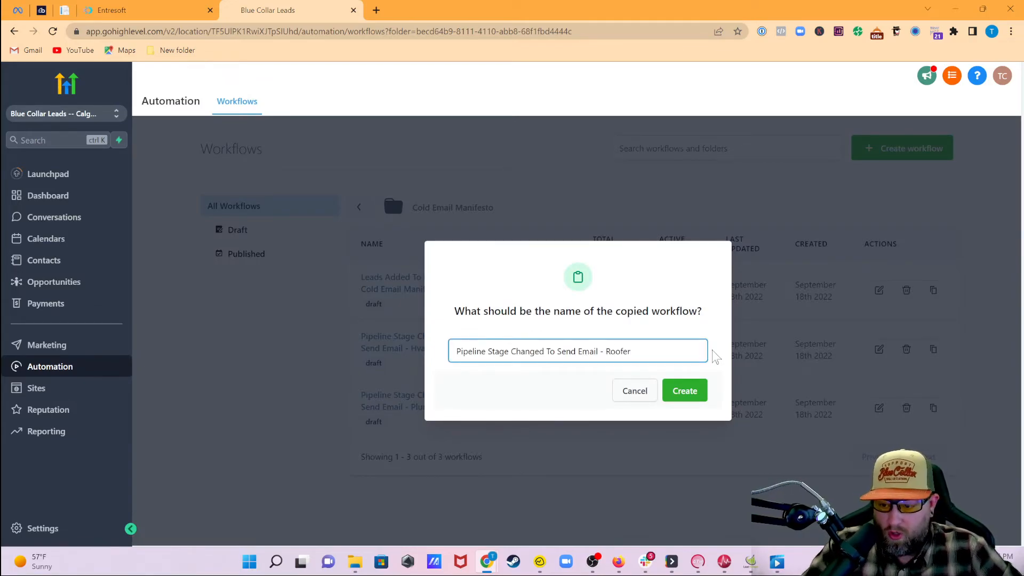
click(692, 392)
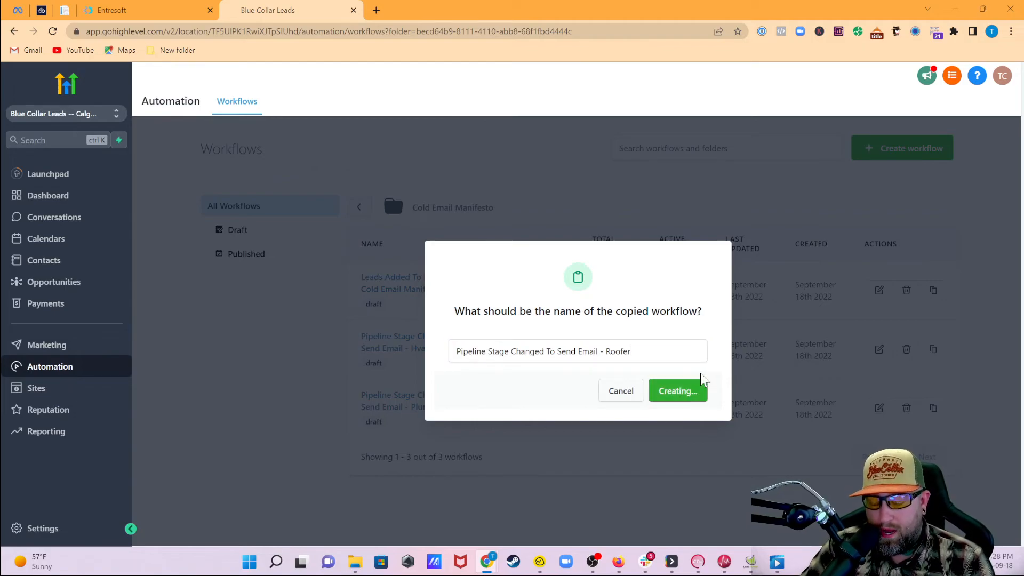
scroll(511, 399, down, 1)
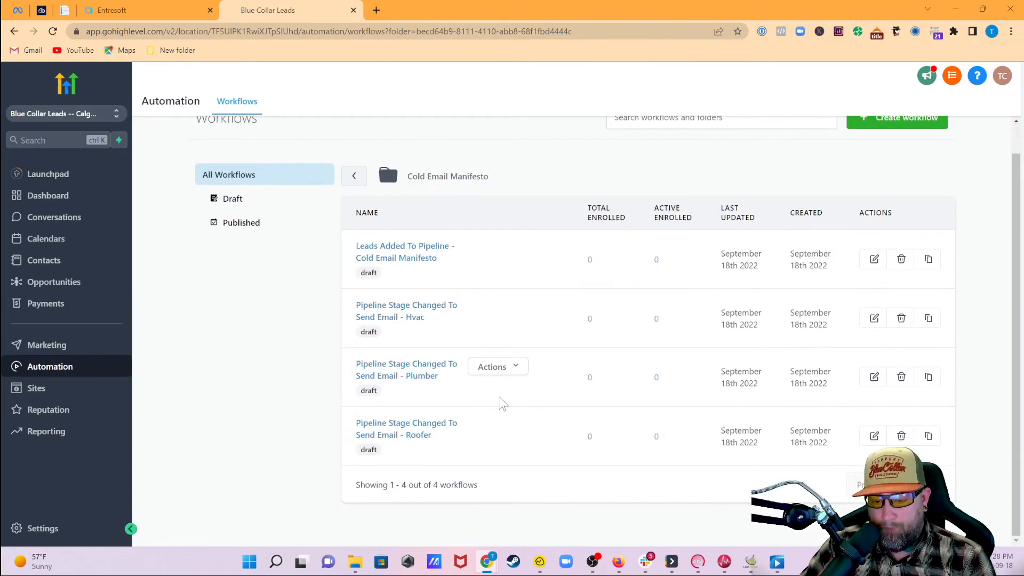
- Open the Roofer workflow and rename its trigger to end in '- Tag Roofer'
click(419, 435)
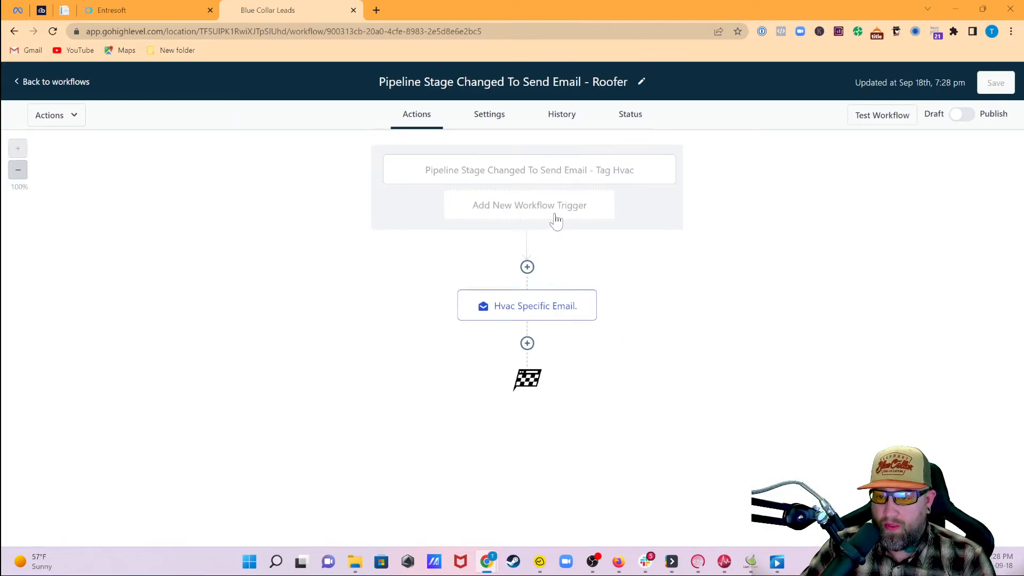
click(560, 182)
drag(827, 231, 793, 231)
click(828, 231)
key(ctrl+shift+Left)
text(Roofer)
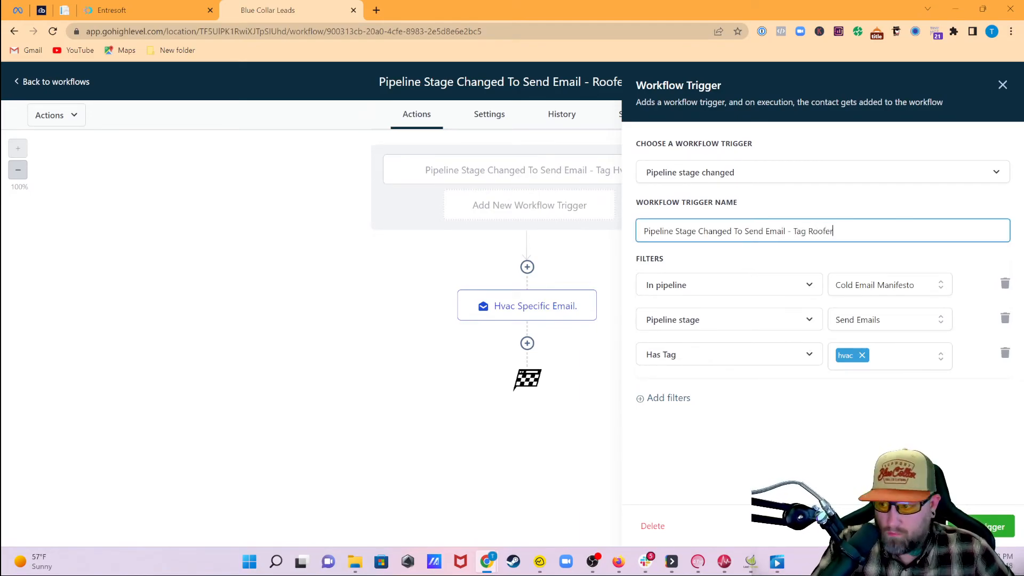
- Filter the trigger on the roofer tag instead of hvac, drop the empty filter row, and save
click(862, 355)
click(857, 356)
click(858, 472)
click(732, 393)
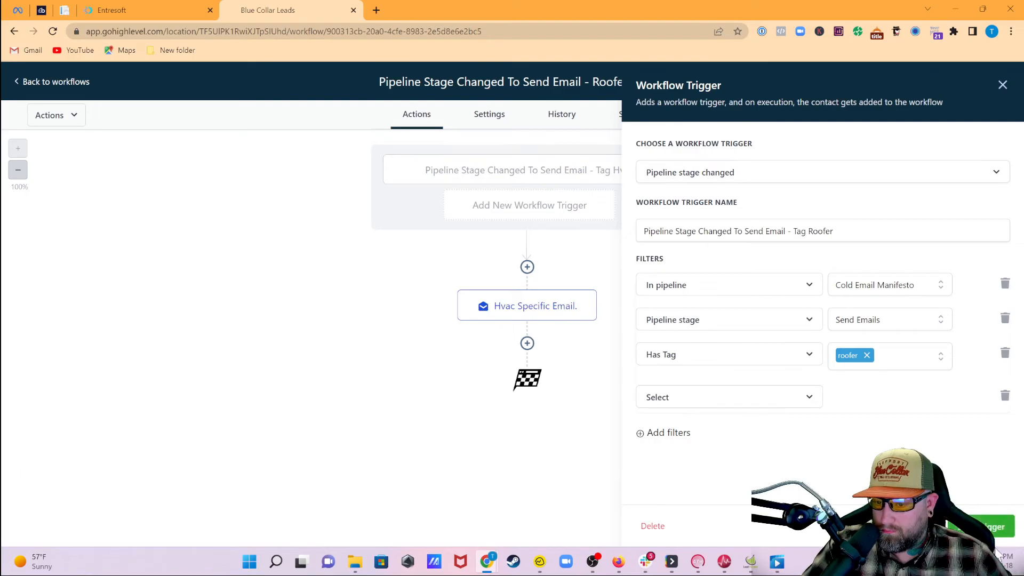
click(980, 526)
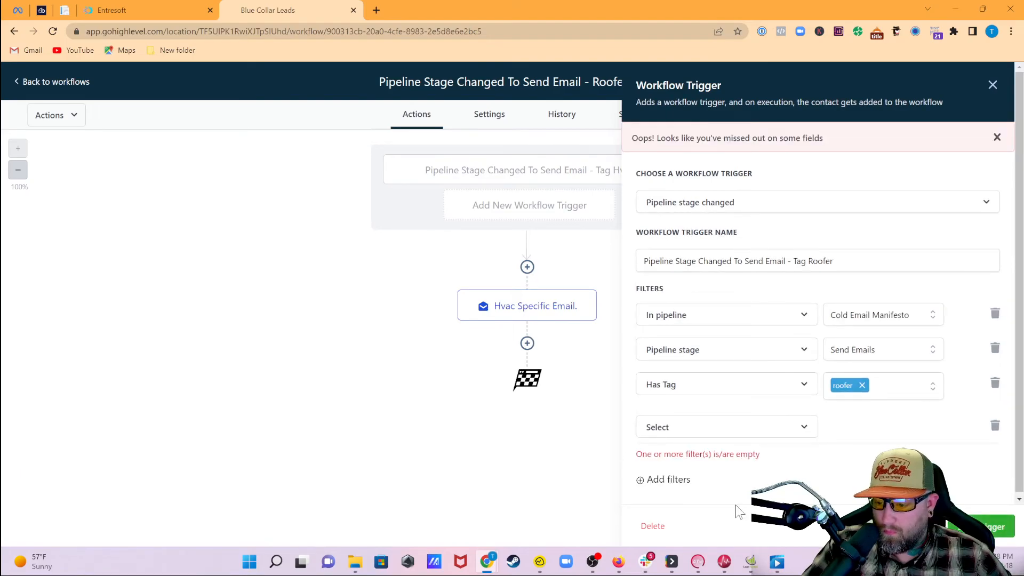
click(995, 426)
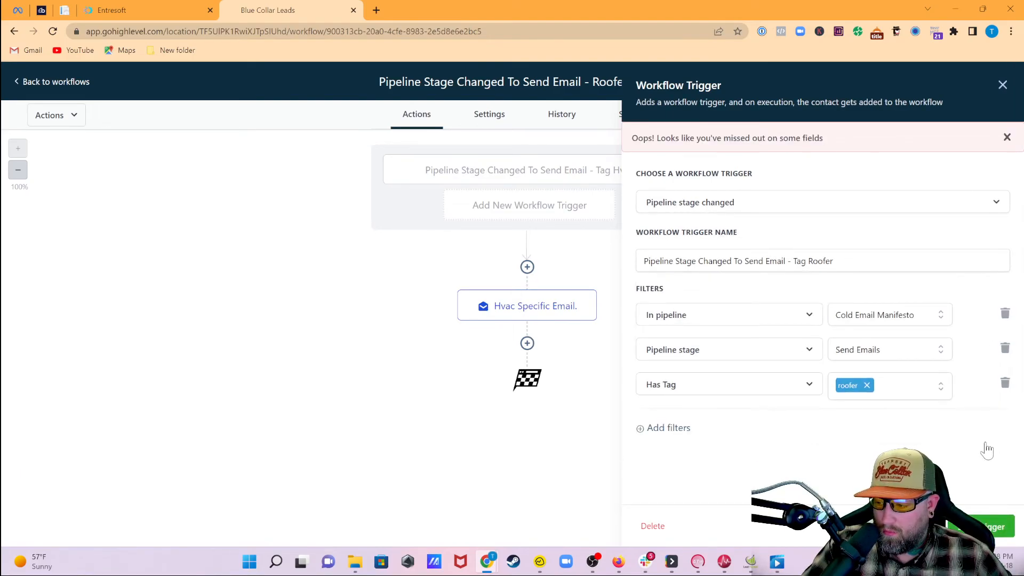
click(980, 526)
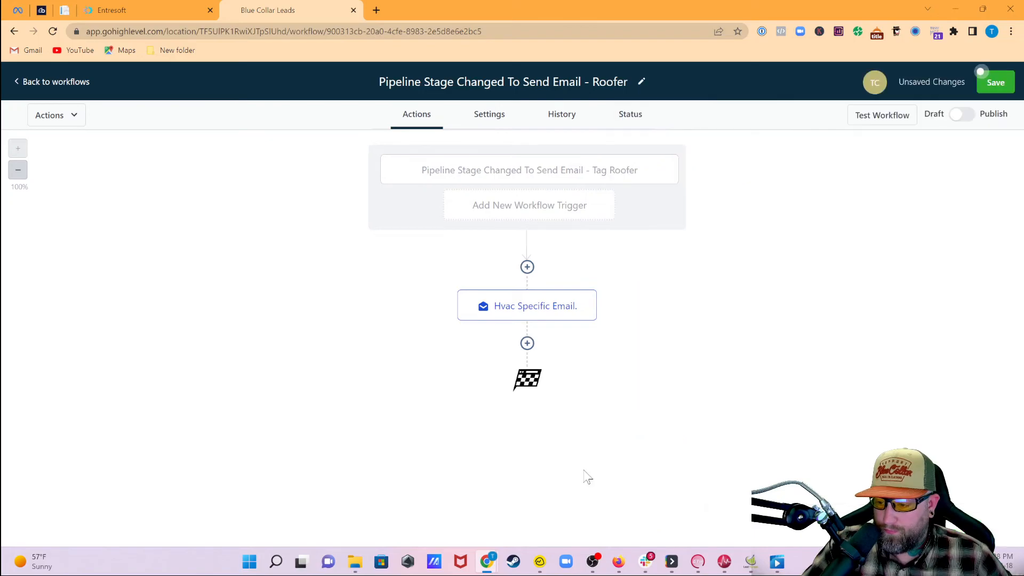
- Rename the email step to 'Roofer Specific Email.', save the workflow, and return to the list
click(536, 306)
double_click(748, 191)
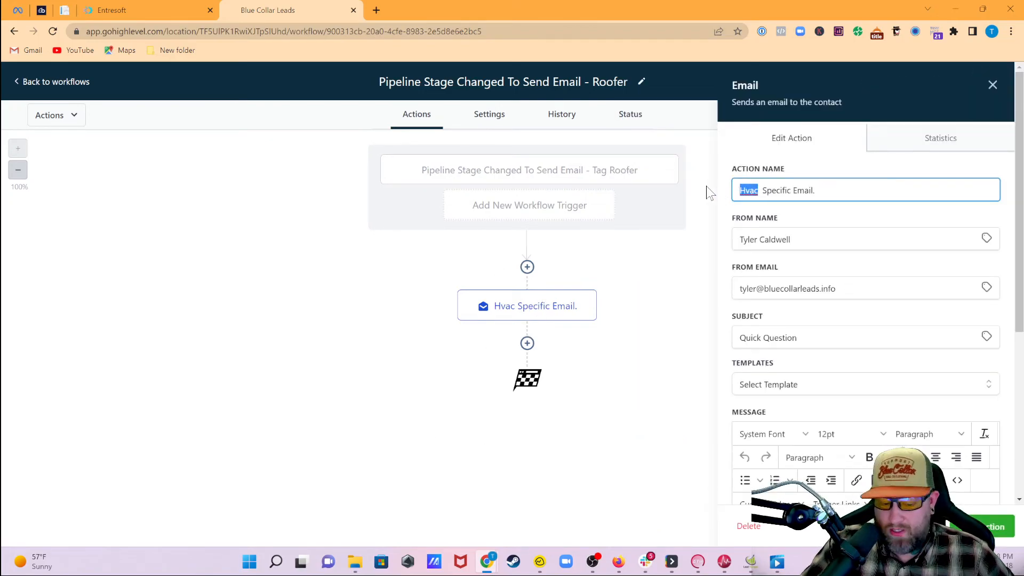
text(Roofer)
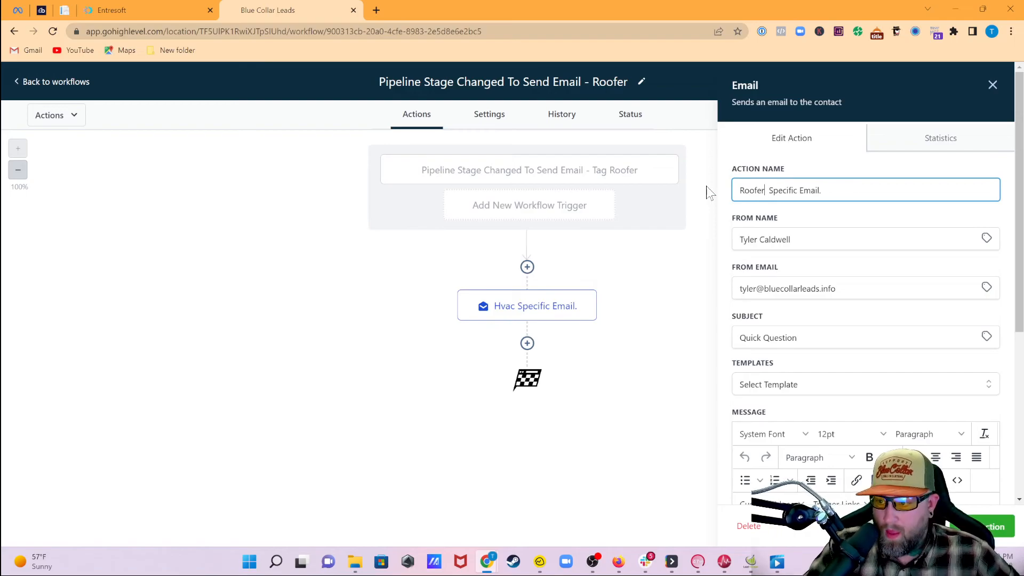
scroll(892, 384, down, 5)
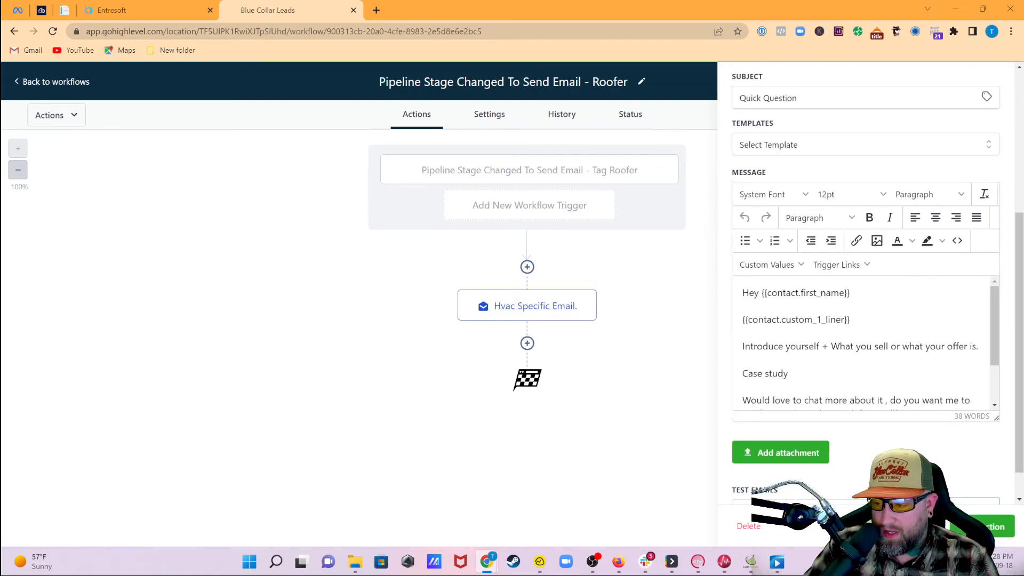
scroll(864, 342, down, 2)
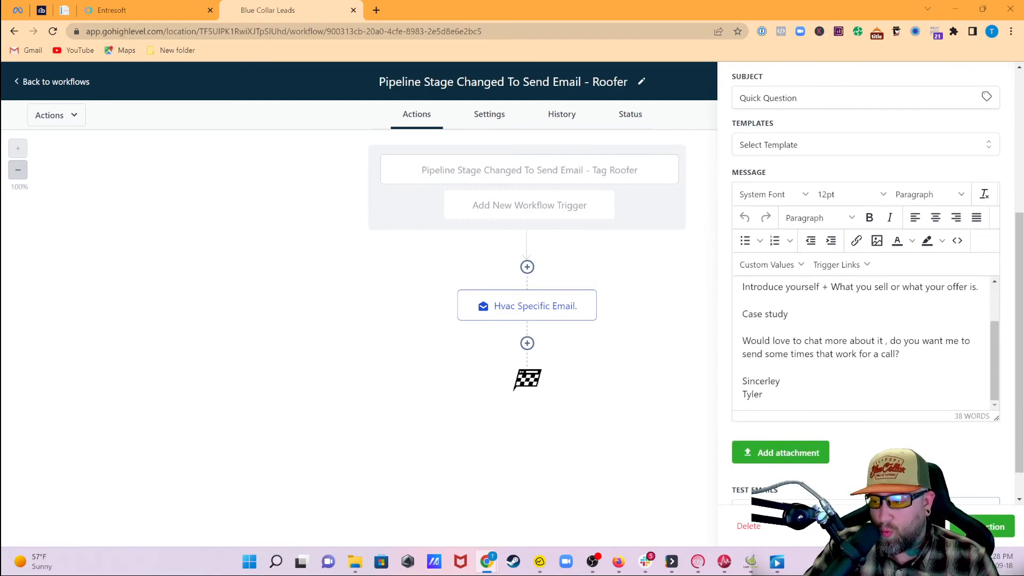
click(996, 528)
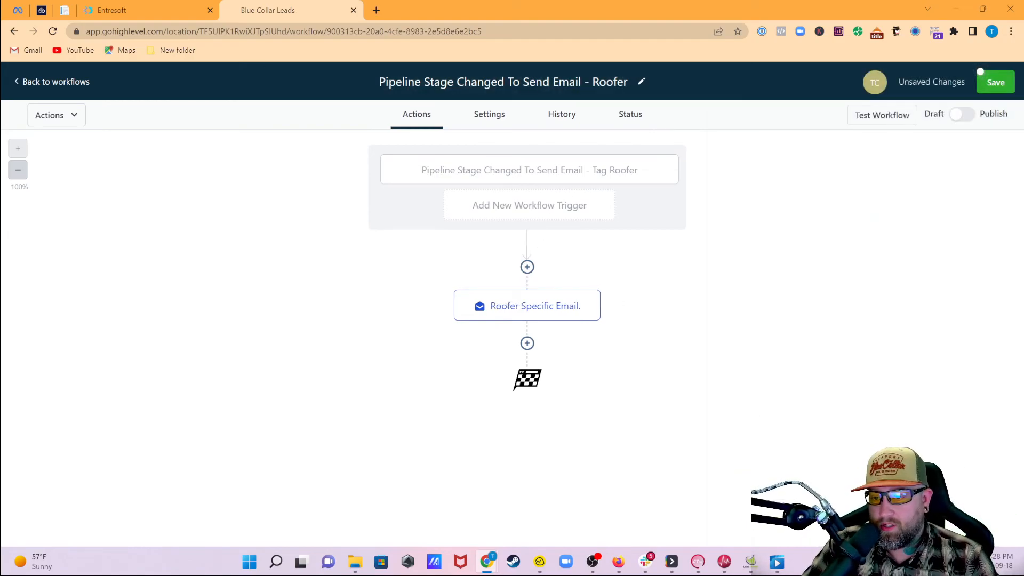
click(997, 81)
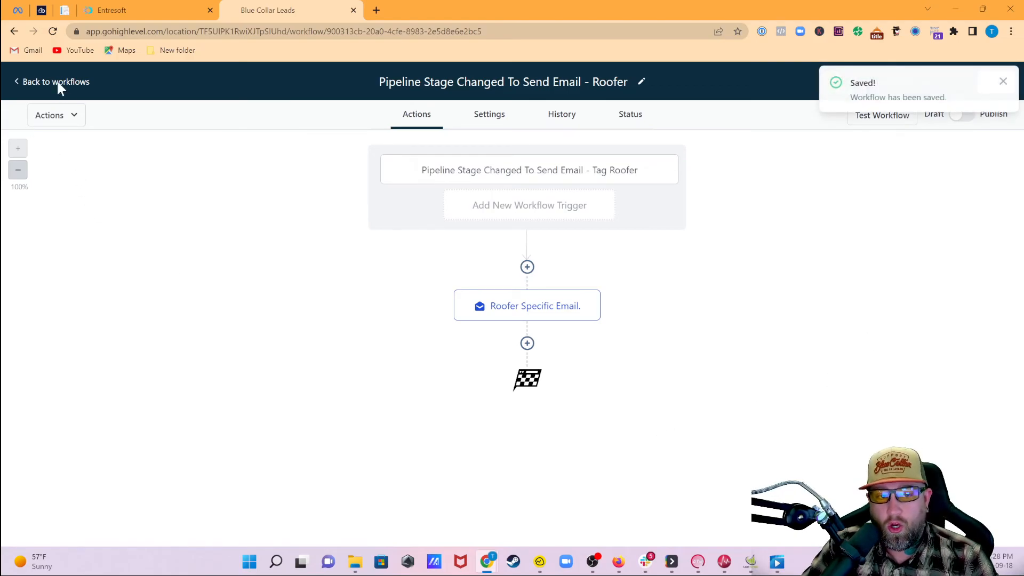
click(57, 82)
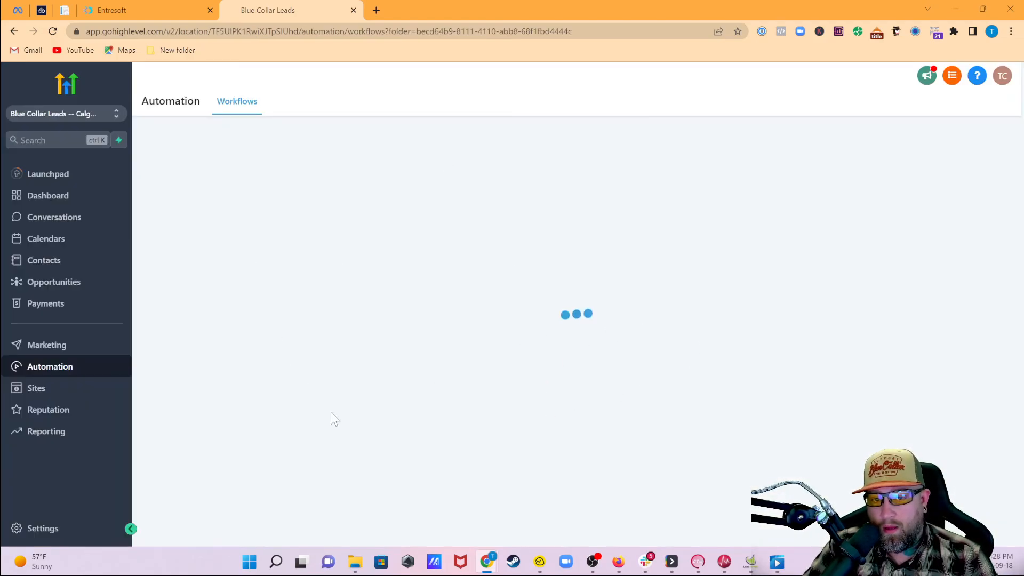